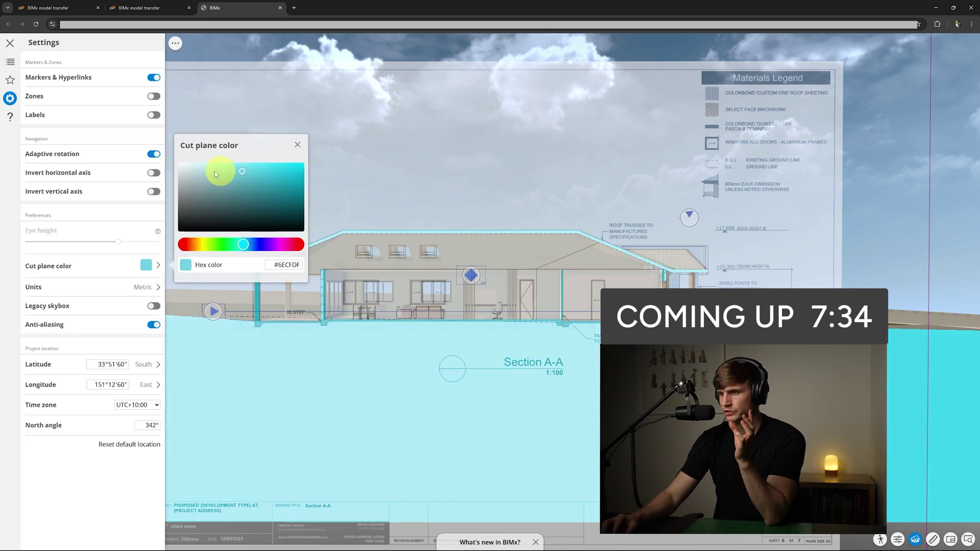
Change the BIMx viewer's cut plane colour from orange to pale teal #A1DDD8
mouse_move(219, 166)
mouse_down()
mouse_move(204, 168)
mouse_move(211, 176)
mouse_up()
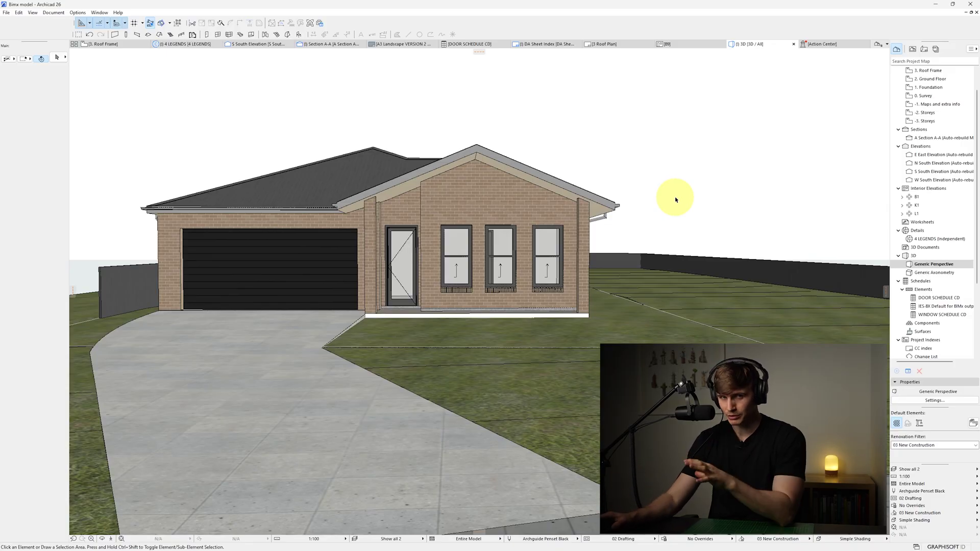
click(7, 12)
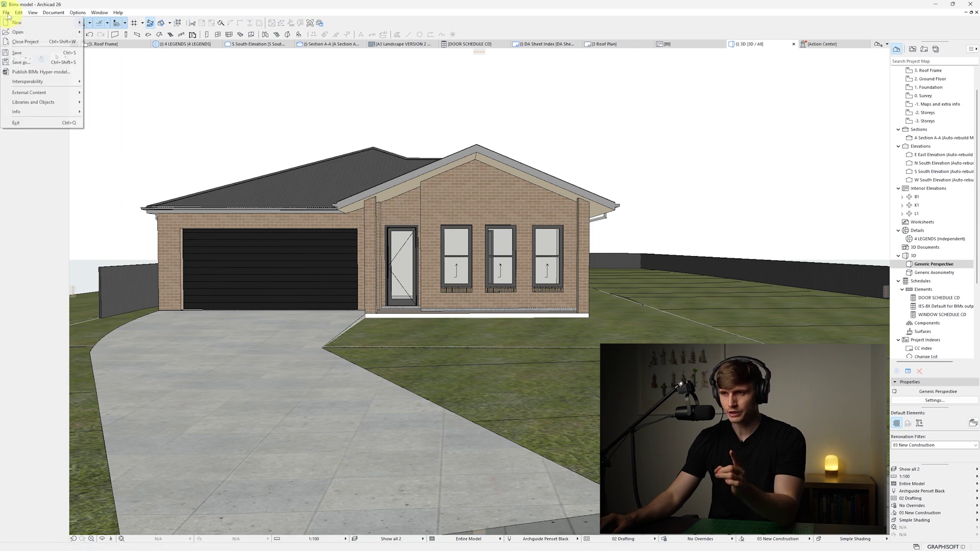
click(54, 75)
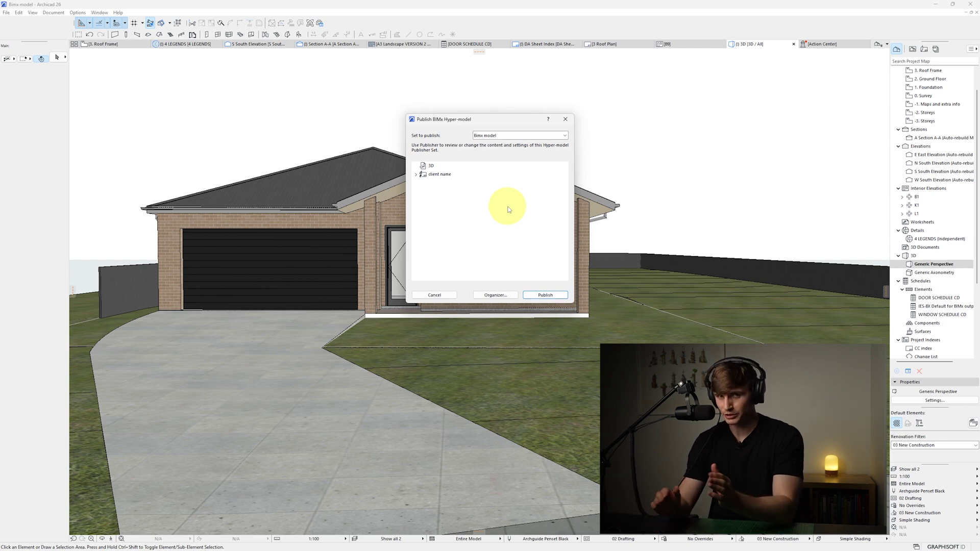
click(566, 119)
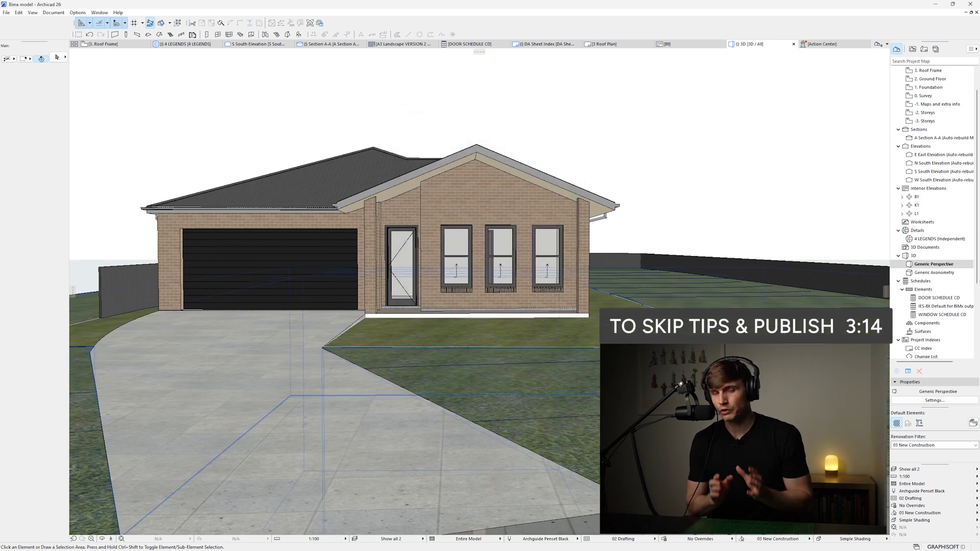
click(763, 185)
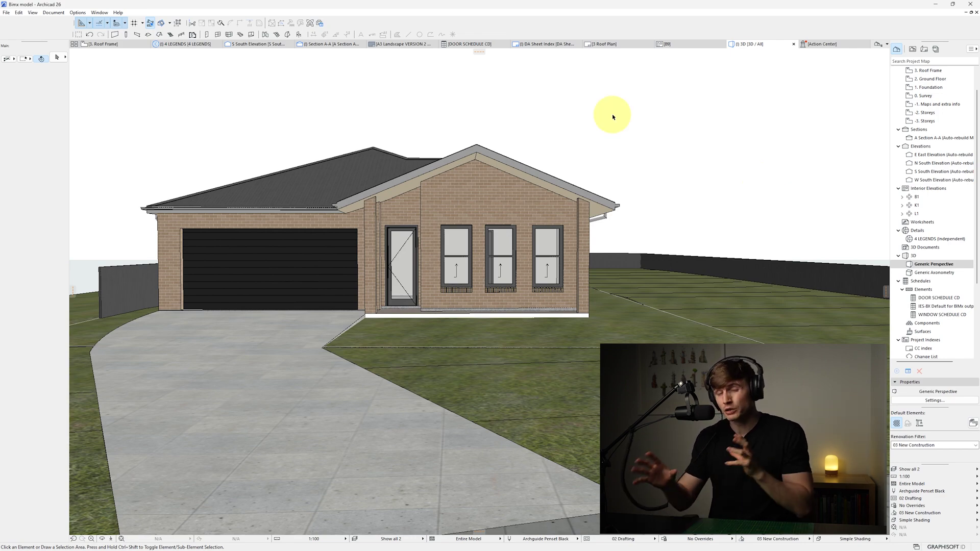
Set the 3D perspective view cone to 90° in the projection settings
right_click(588, 129)
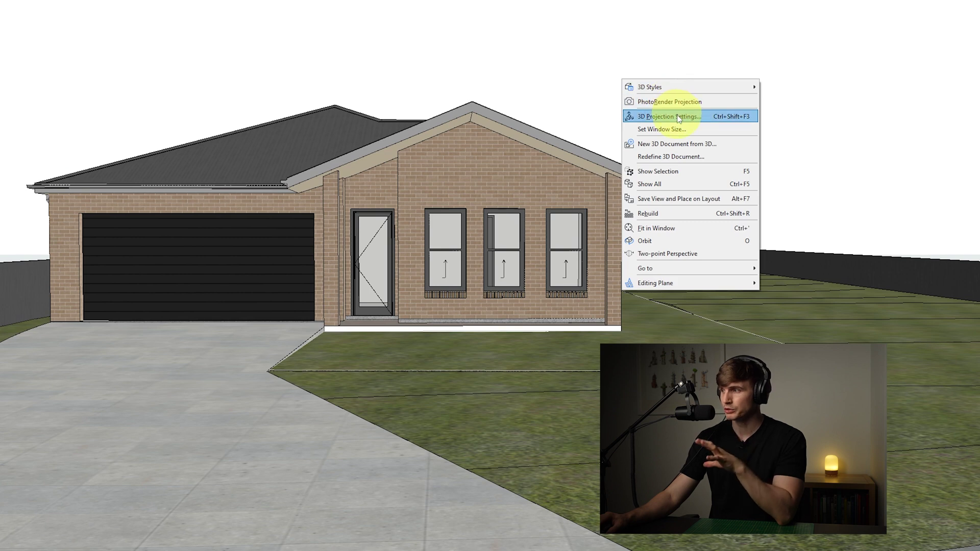
click(679, 117)
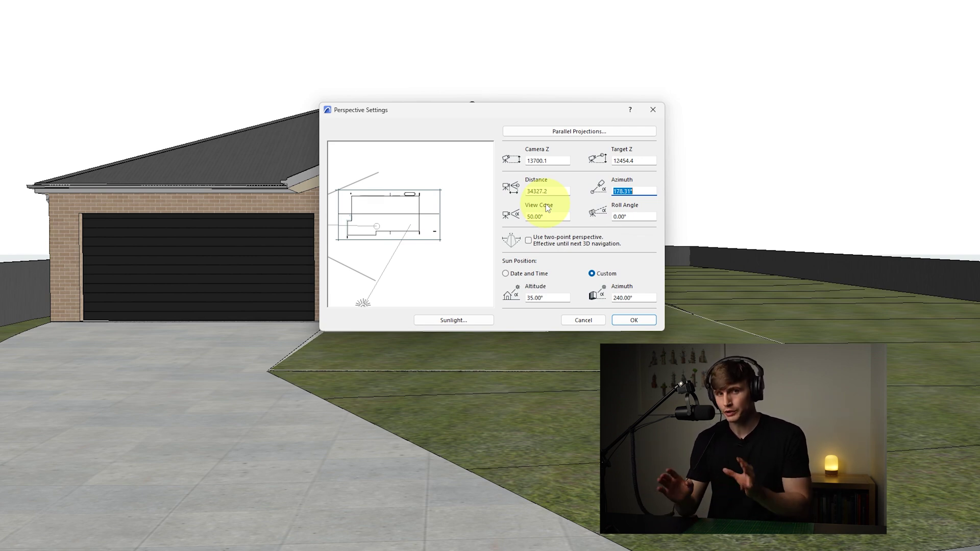
key(Tab)
text(90)
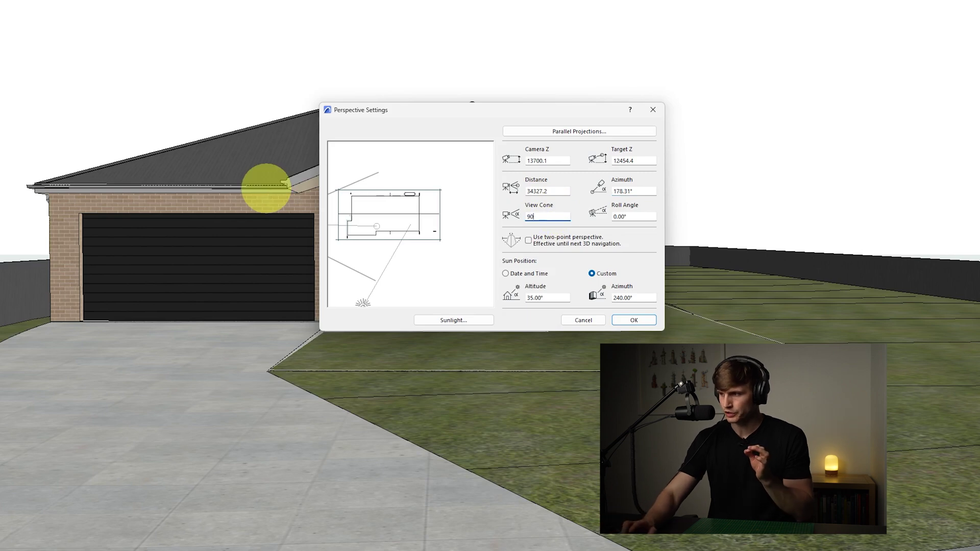
click(634, 321)
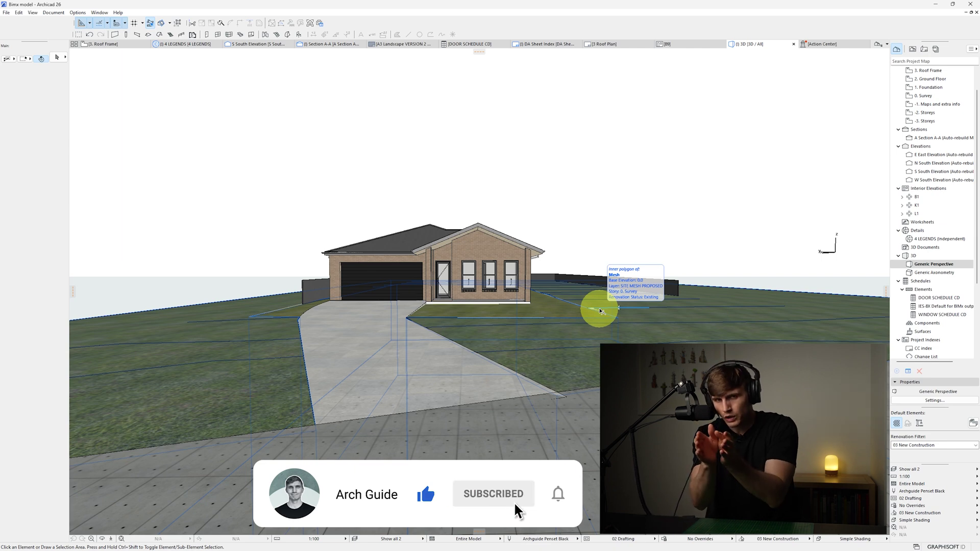
Narrow the view cone to 5°, then restore it to 90°
key(ctrl+shift+F3)
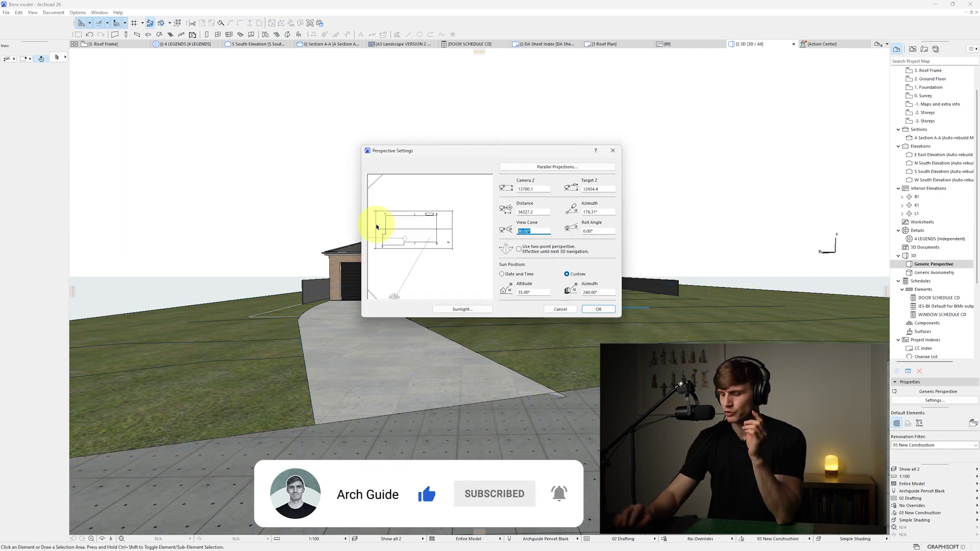
text(50)
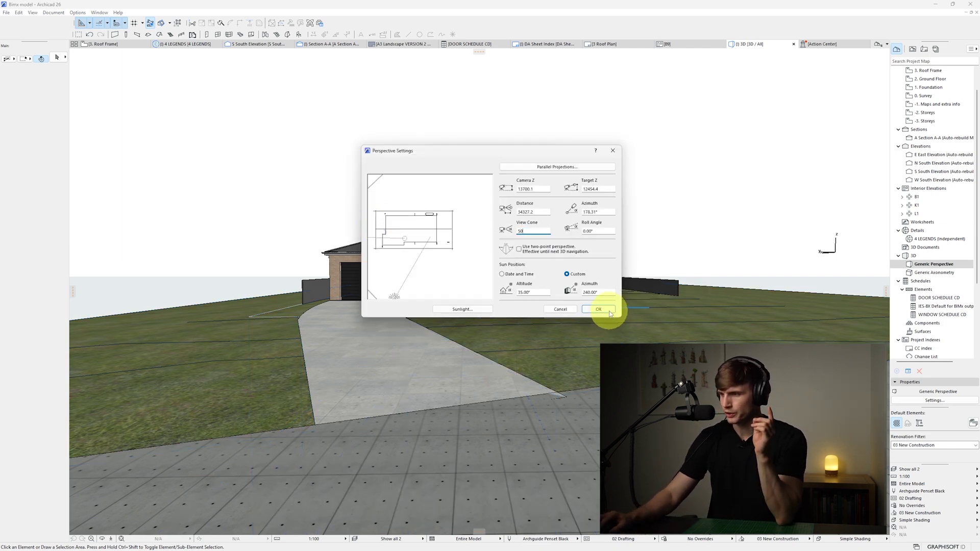
click(608, 309)
key(ctrl+shift+F3)
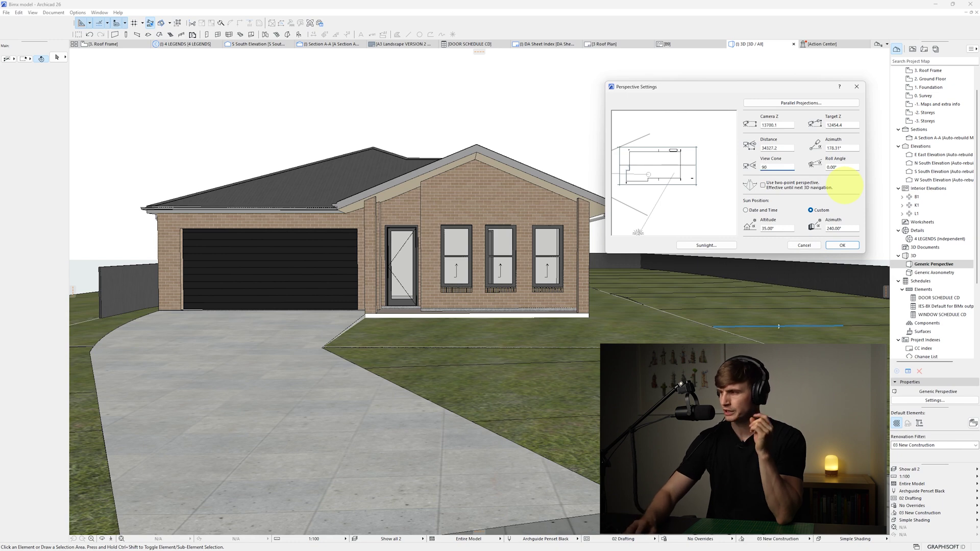
text(90)
key(Return)
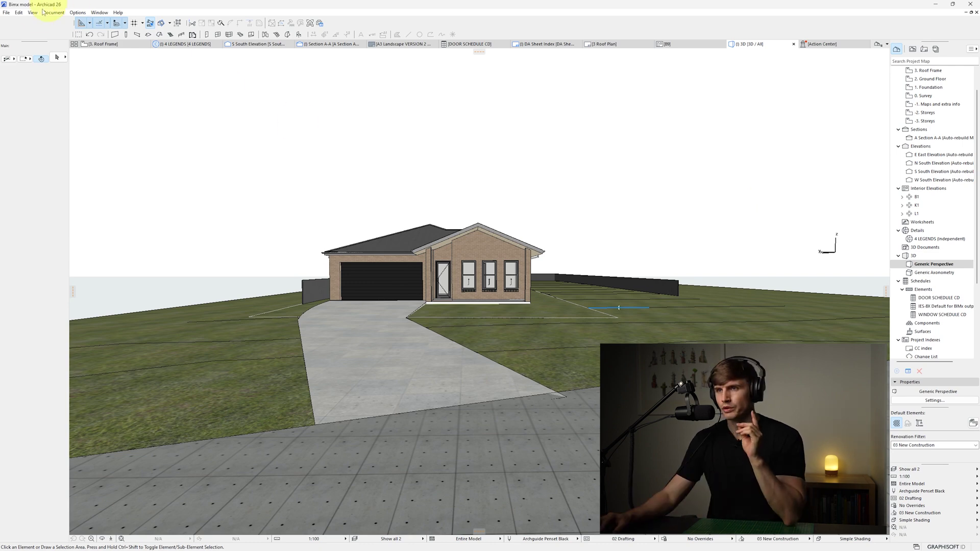
Start Explore Model and fly toward the house through the front door
click(32, 12)
click(72, 136)
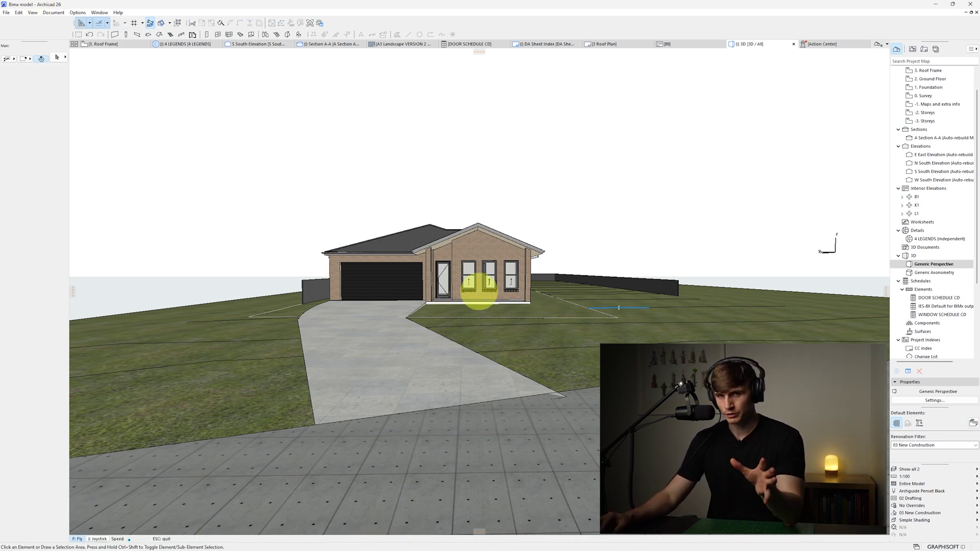
key(w)
key(w)
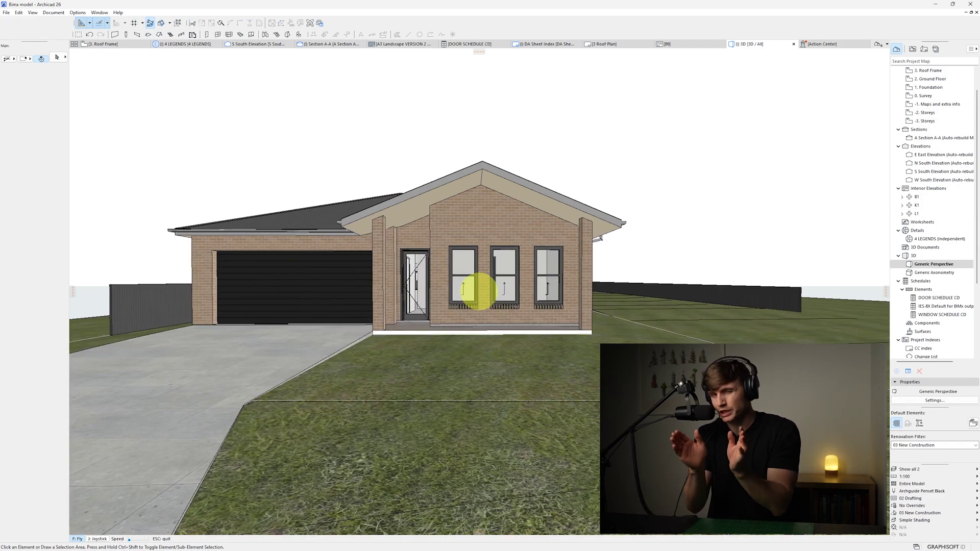
key(w)
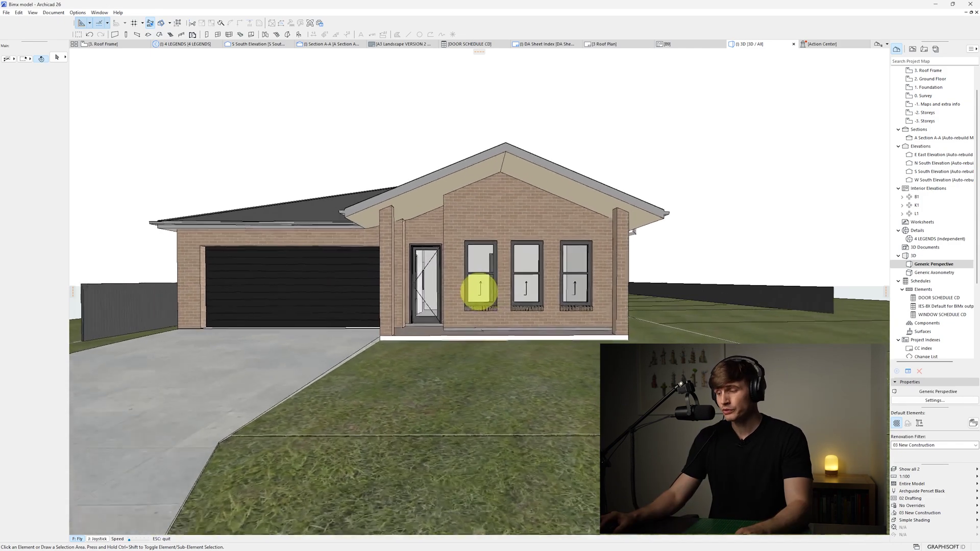
key(w)
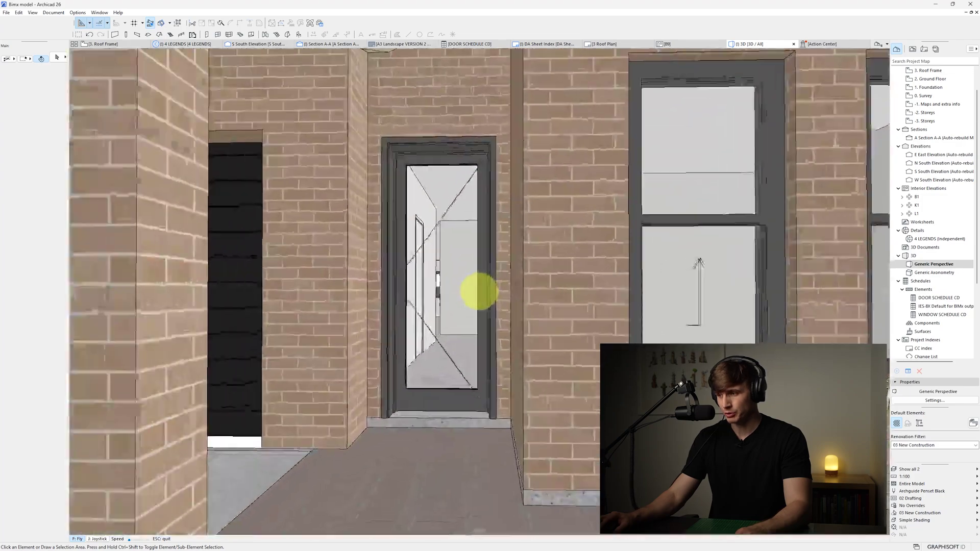
Fly down the hallway into the living room, exit, and reopen perspective settings
key(w)
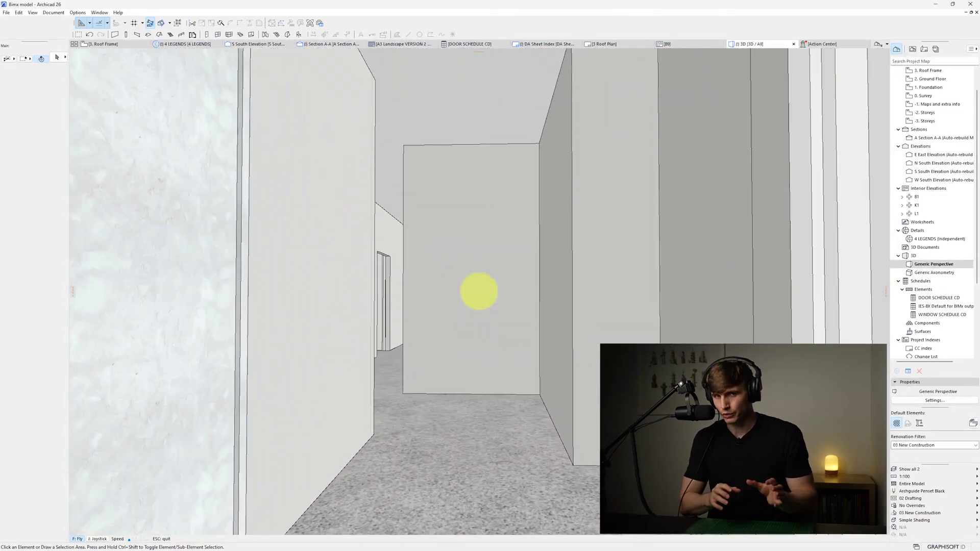
key(w)
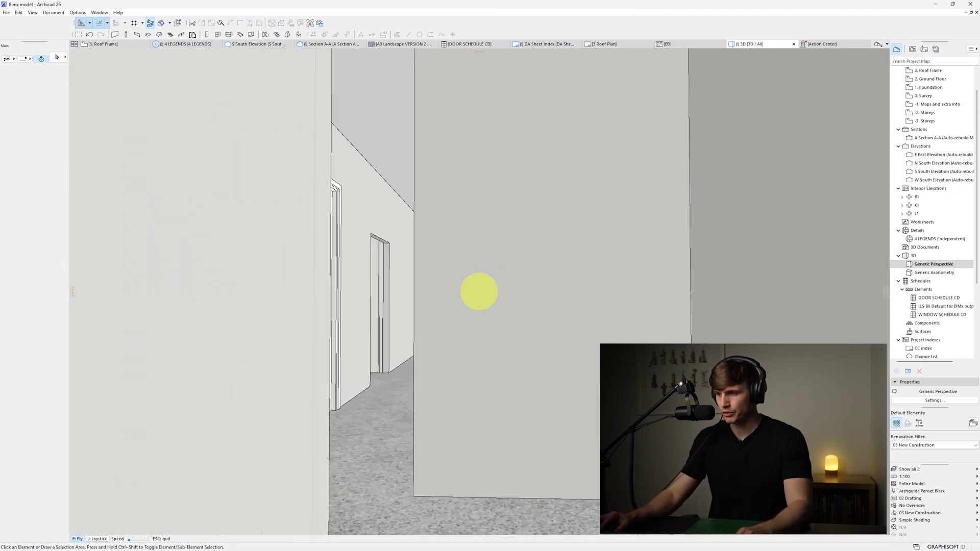
key(w)
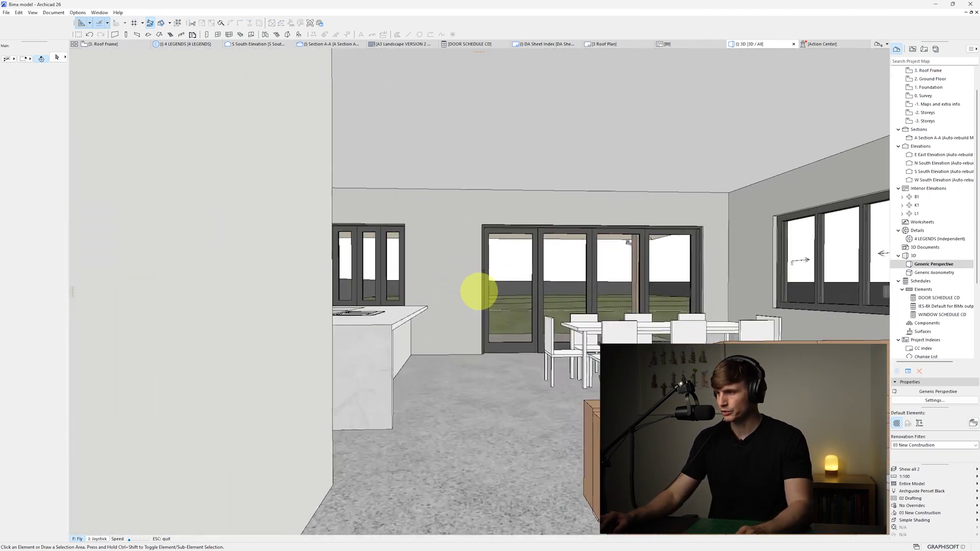
key(w)
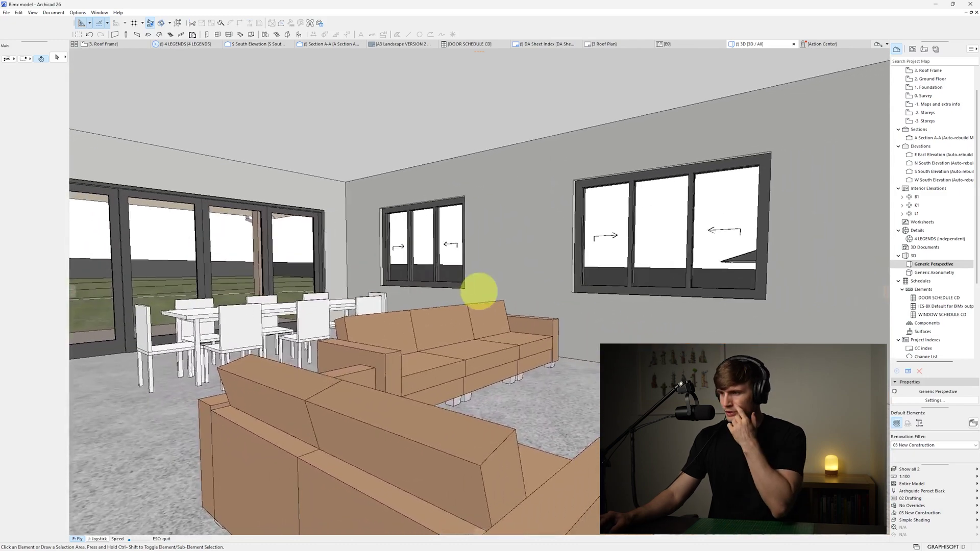
key(Escape)
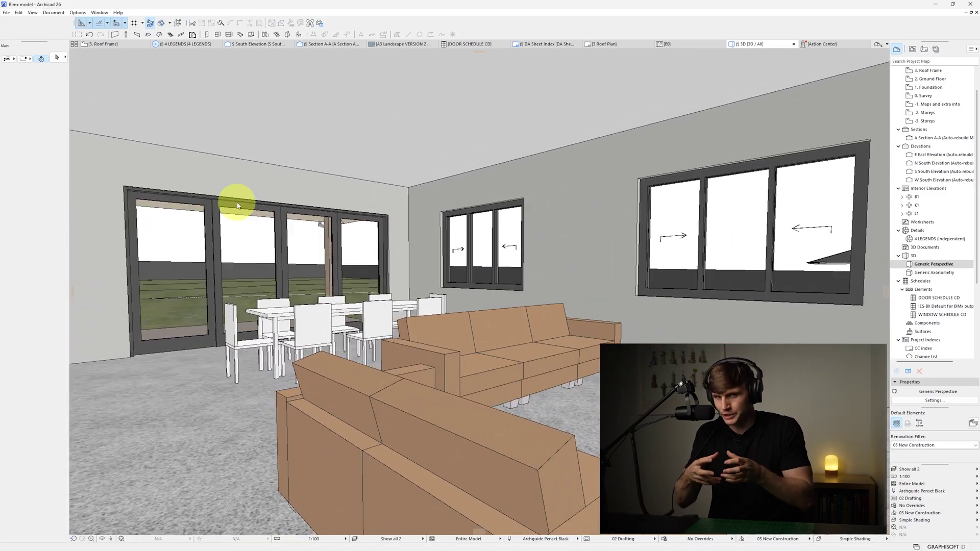
key(ctrl+shift+F3)
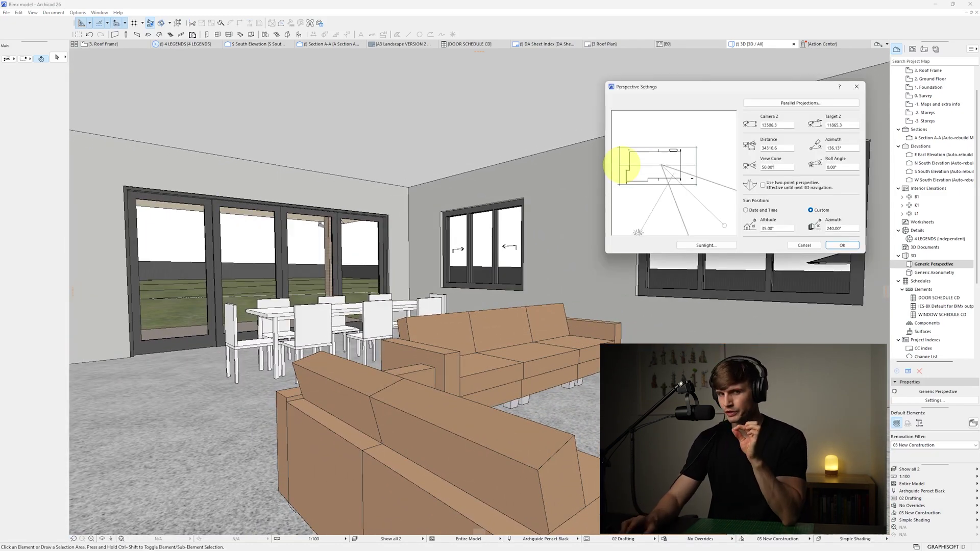
Fly around toward the kitchen island, then widen the view cone to 90°
click(624, 164)
key(Return)
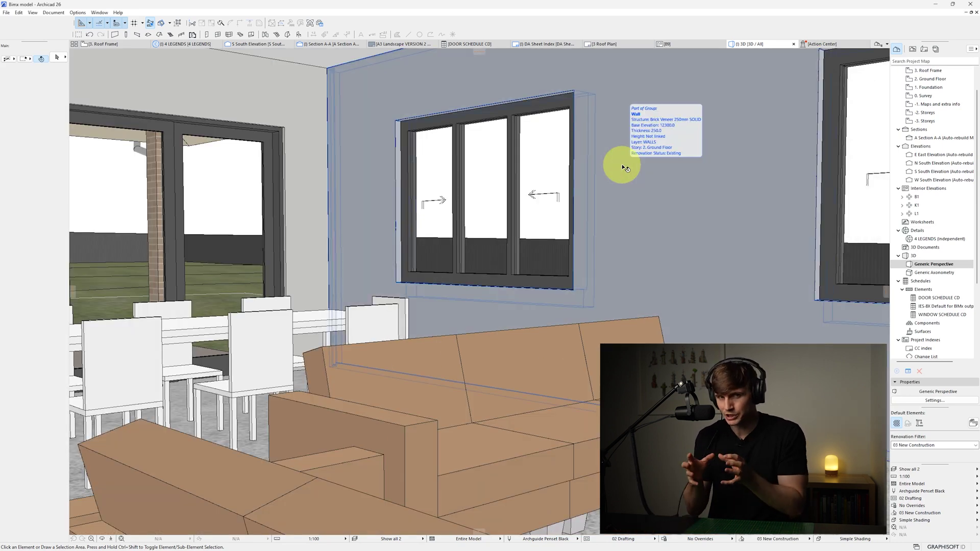
key(shift+F3)
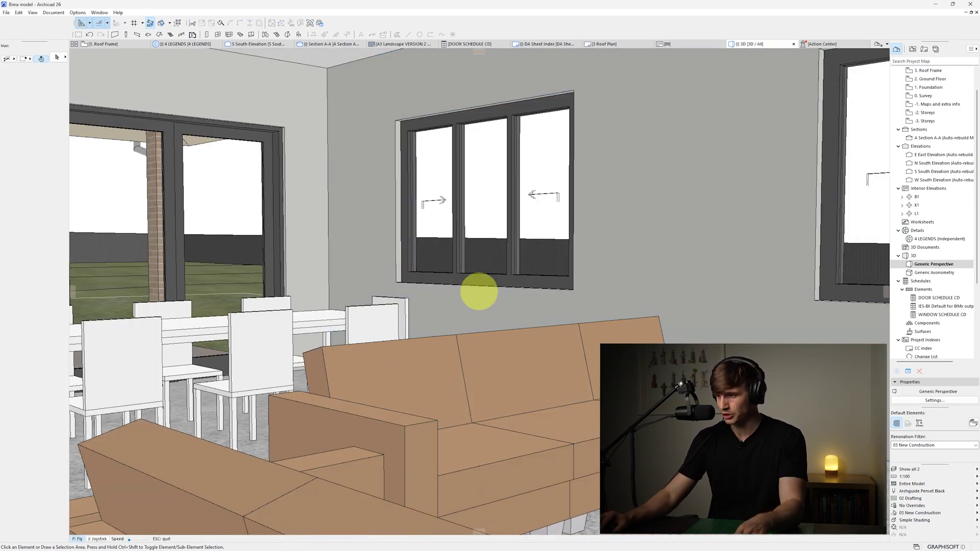
key(Down)
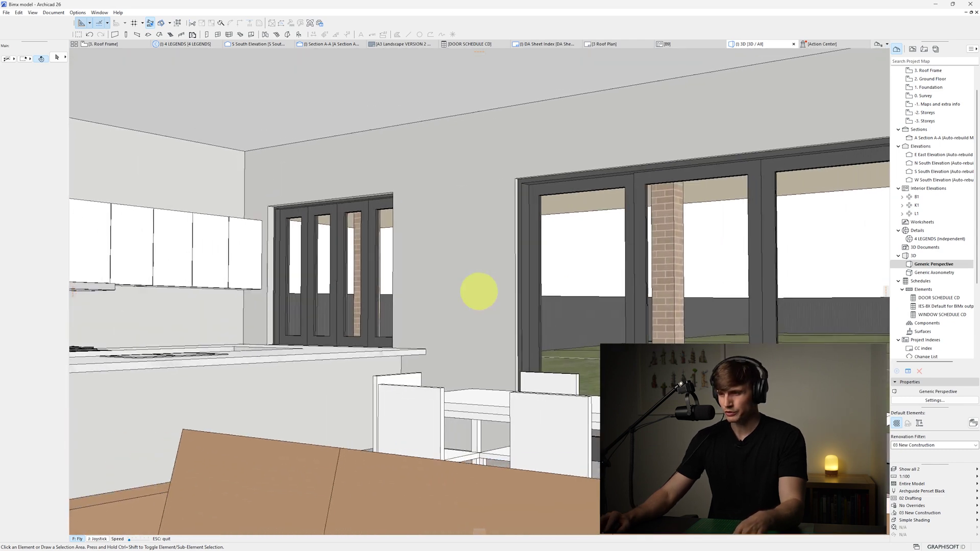
key(Left)
key(Left)
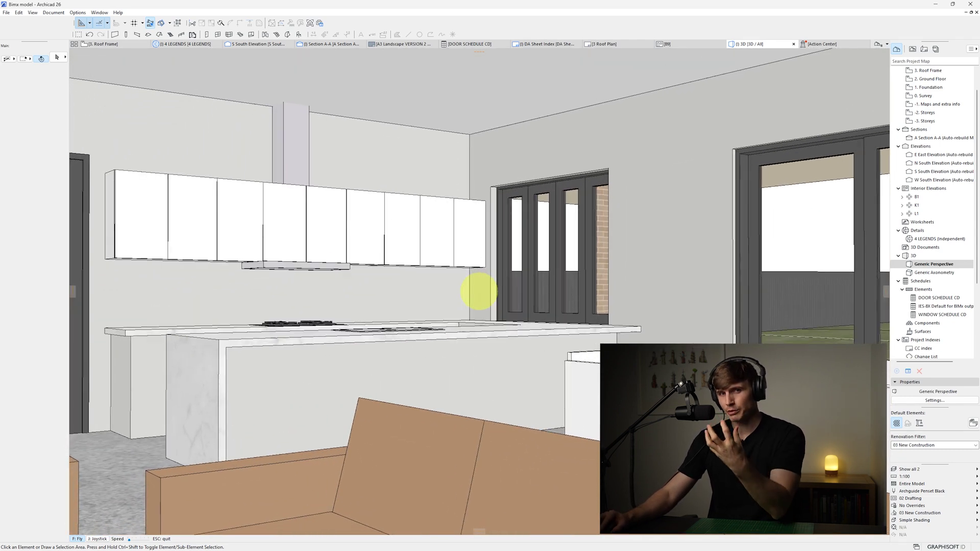
key(Left)
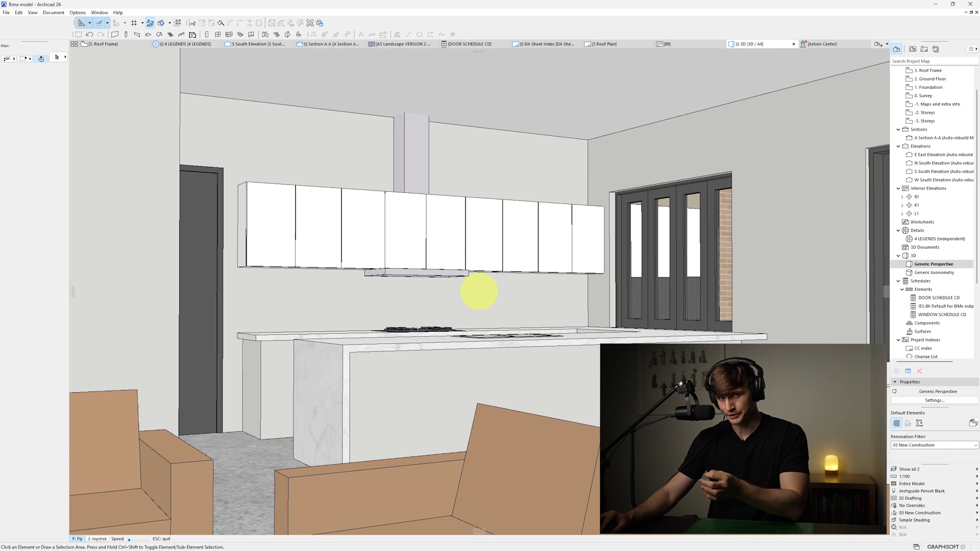
key(Escape)
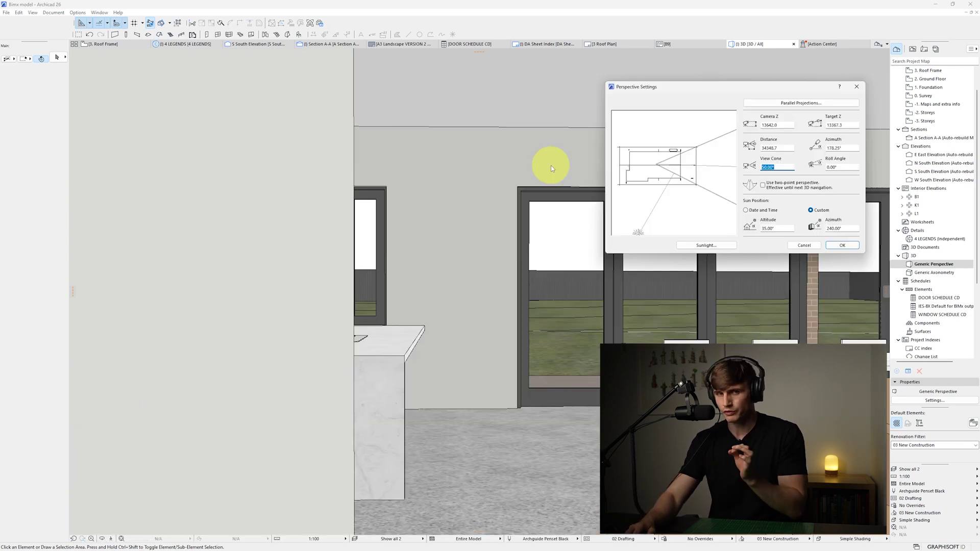
text(90)
key(Return)
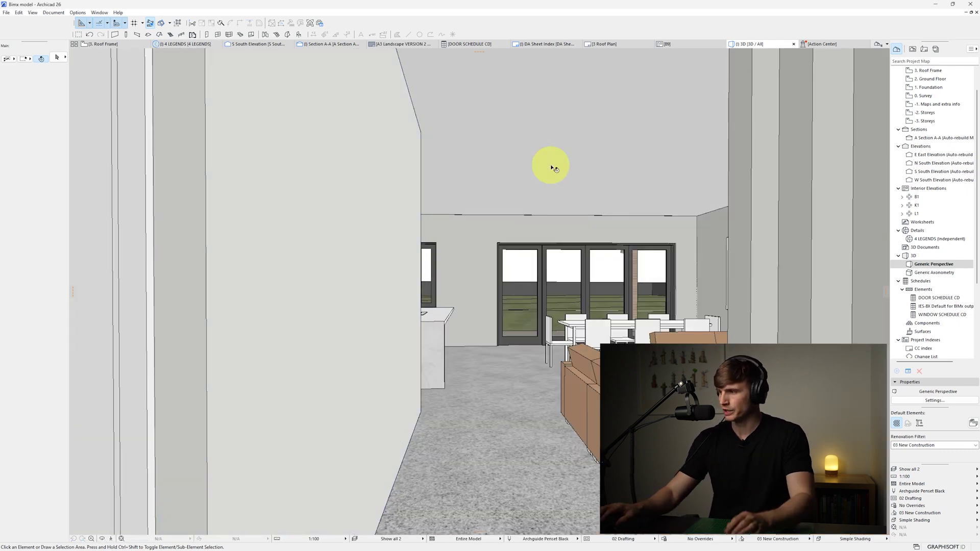
Fly back to bring the sofa into view, then reset the view cone to 50°
click(110, 539)
key(s)
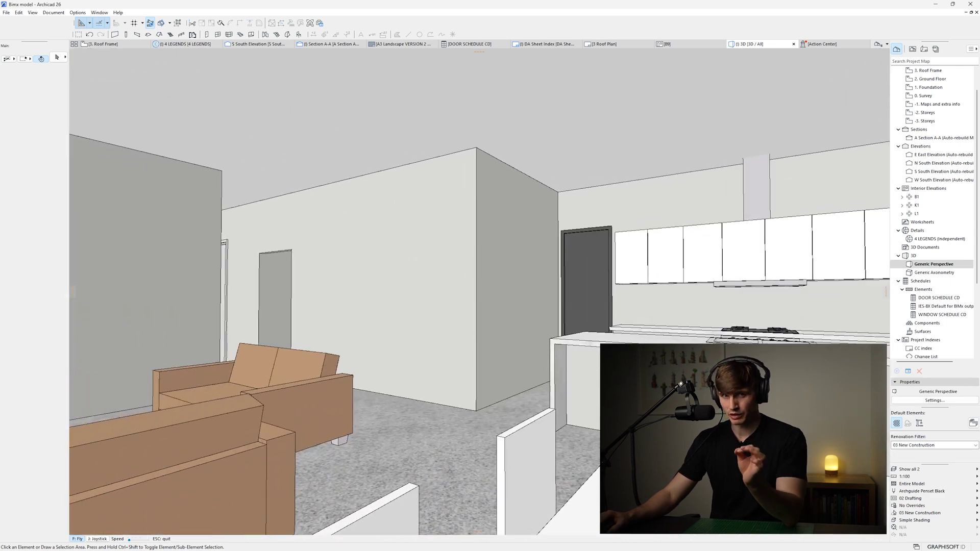
key(Escape)
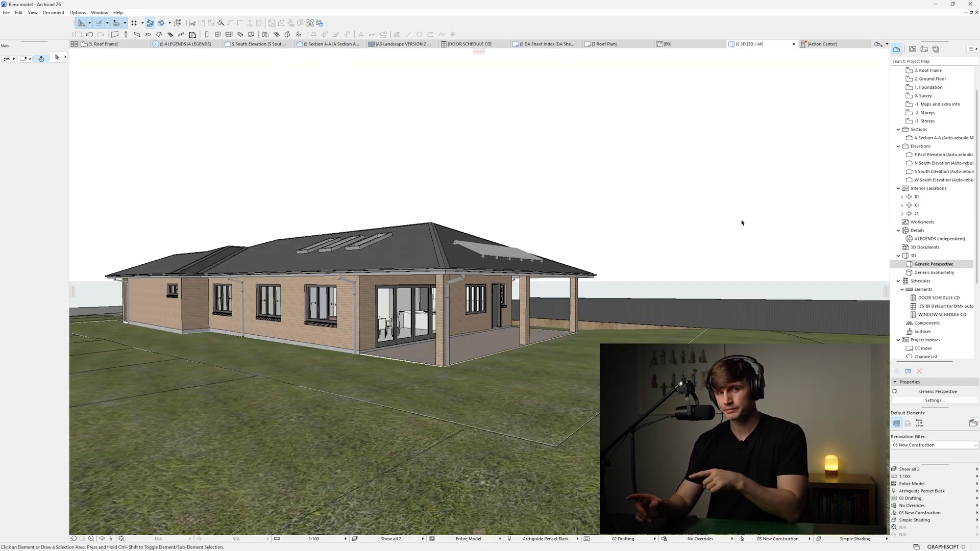
key(ctrl+shift+F3)
text(50)
key(Return)
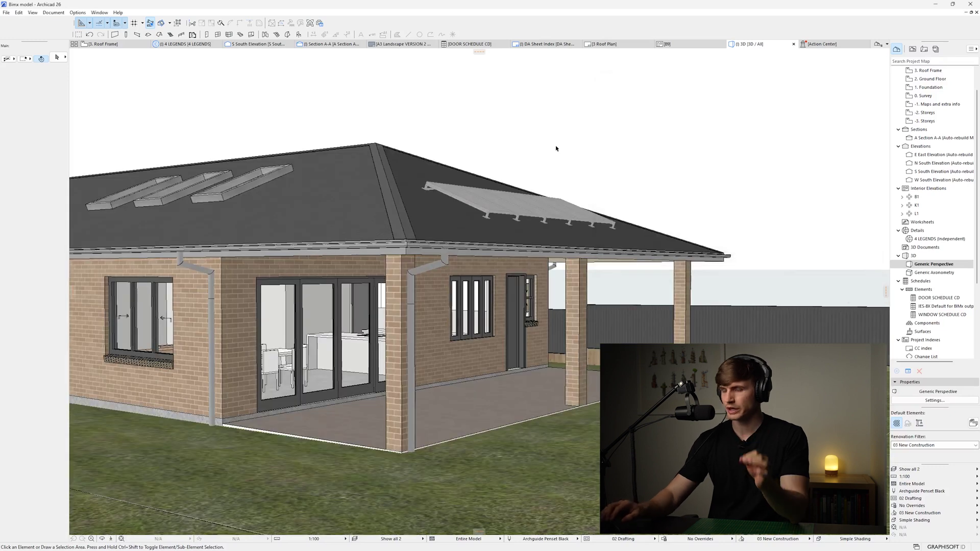
scroll(710, 203, down, 5)
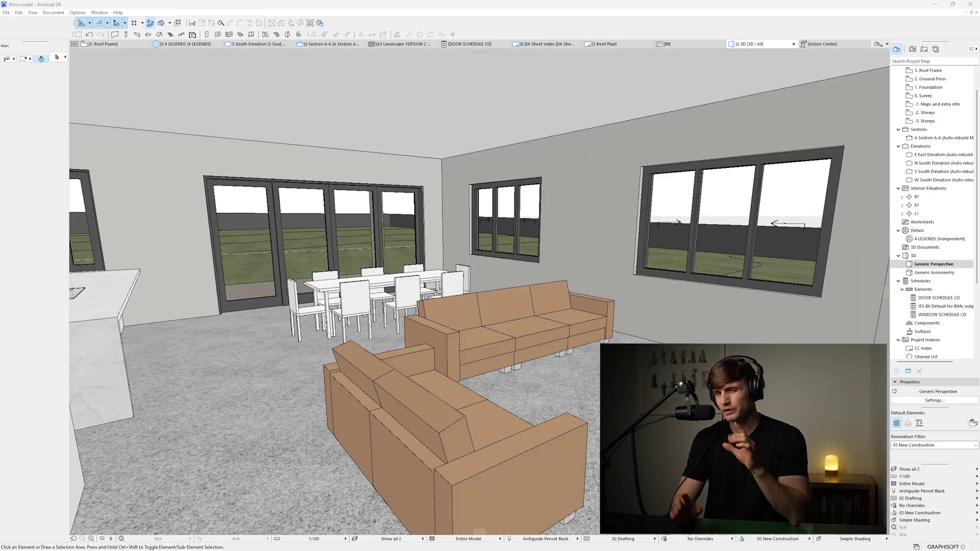
Hide the living-room ceiling slab, fly briefly inside, then return to the exterior front view
click(487, 117)
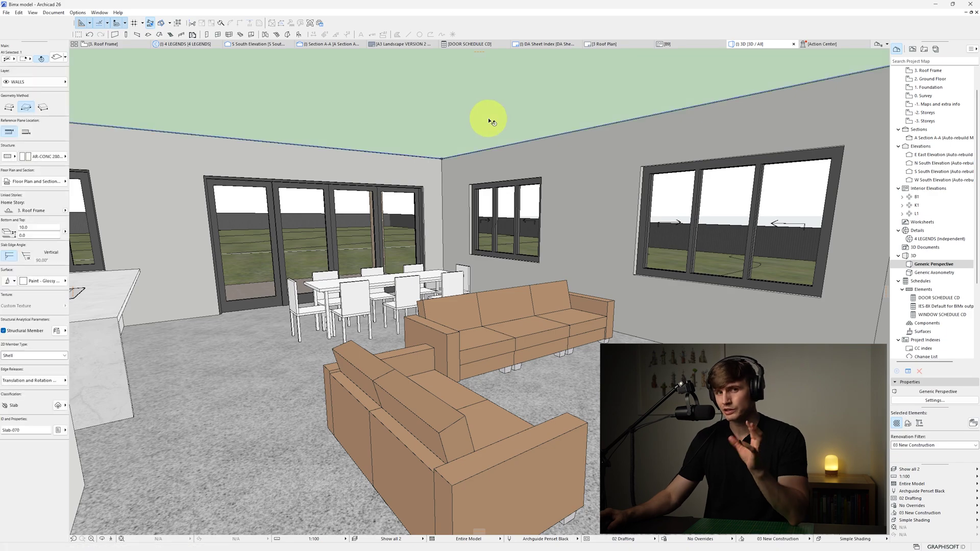
key(Delete)
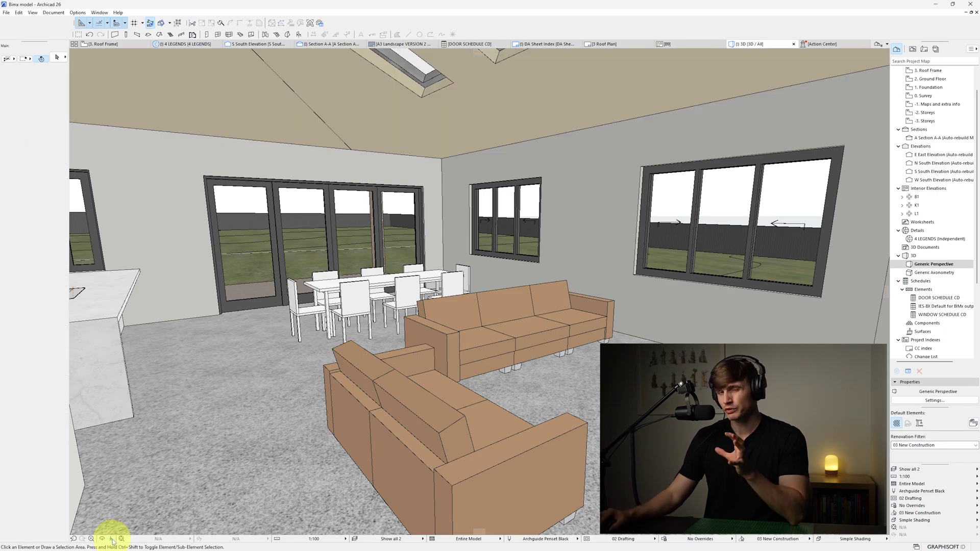
click(113, 542)
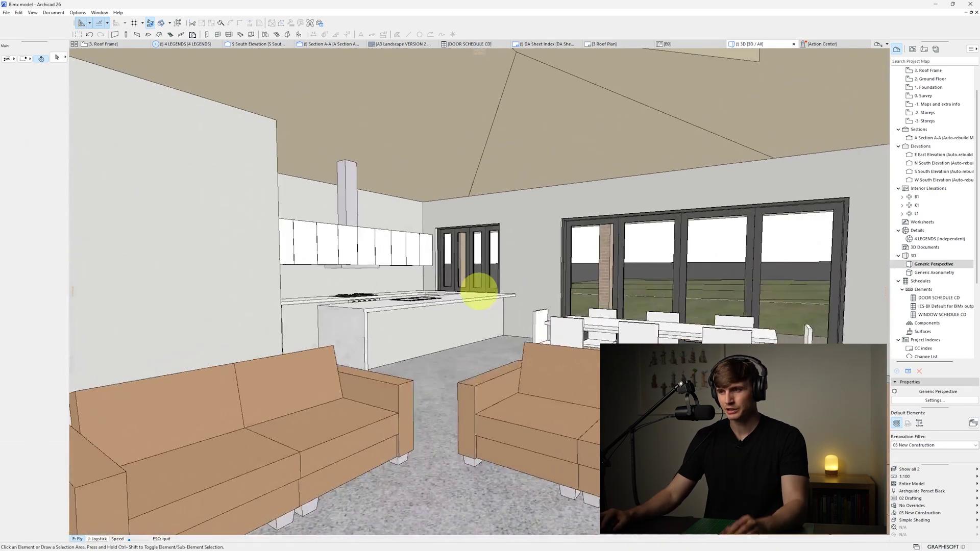
key(Up)
key(Left)
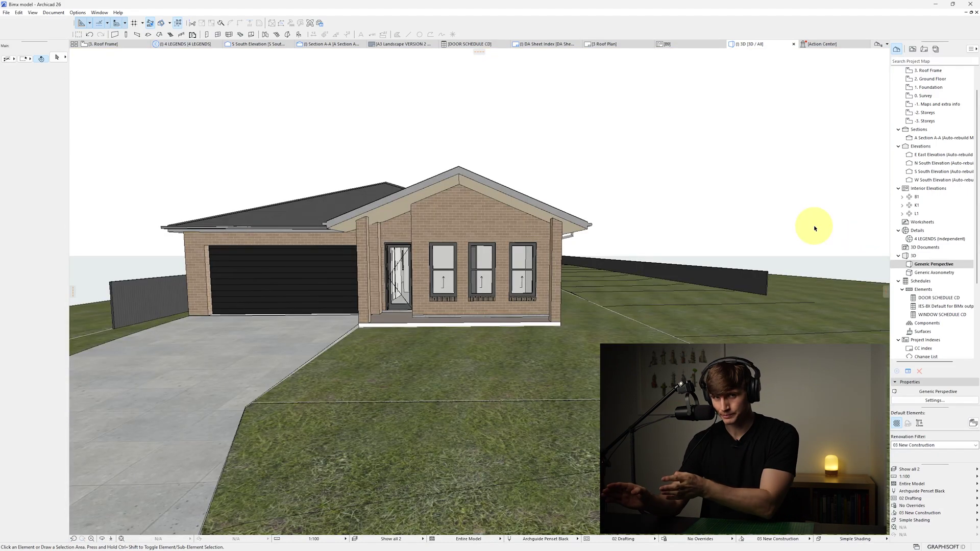
Save the current 3D view under the custom name 'bim x model view'
right_click(742, 46)
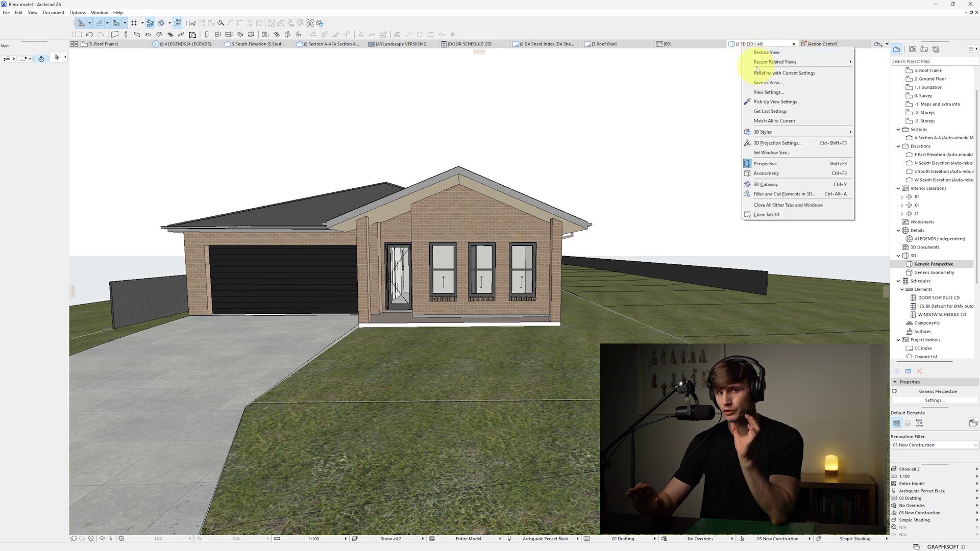
click(748, 51)
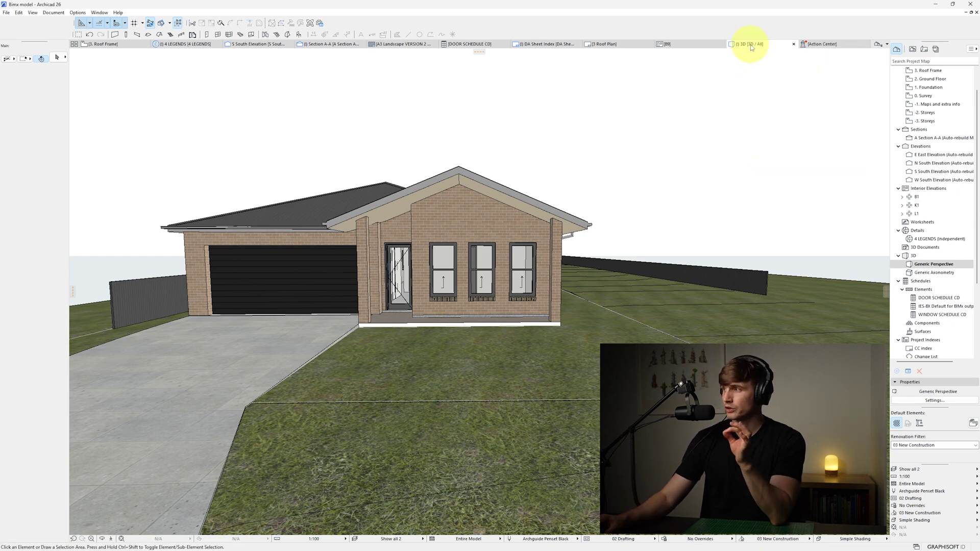
right_click(749, 45)
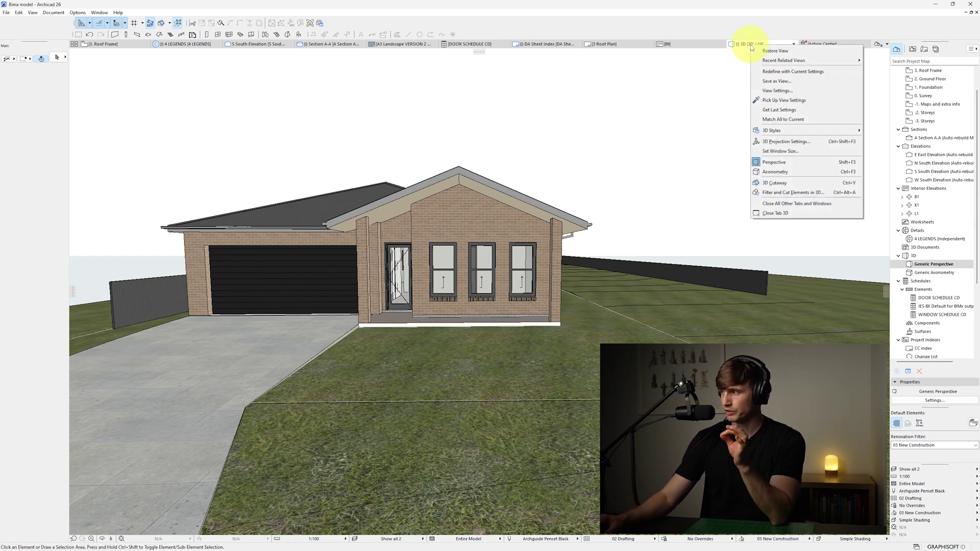
click(788, 84)
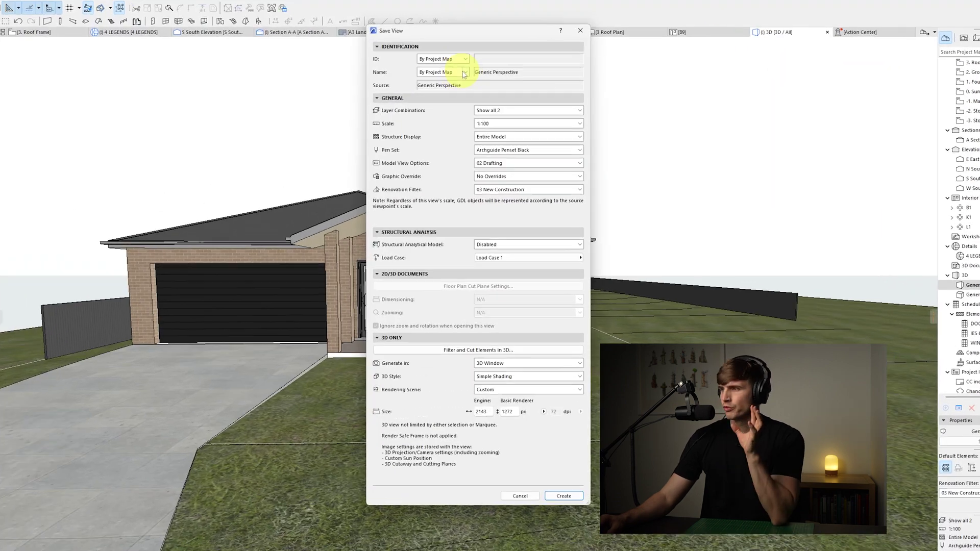
click(464, 74)
click(440, 81)
text(bim x model view)
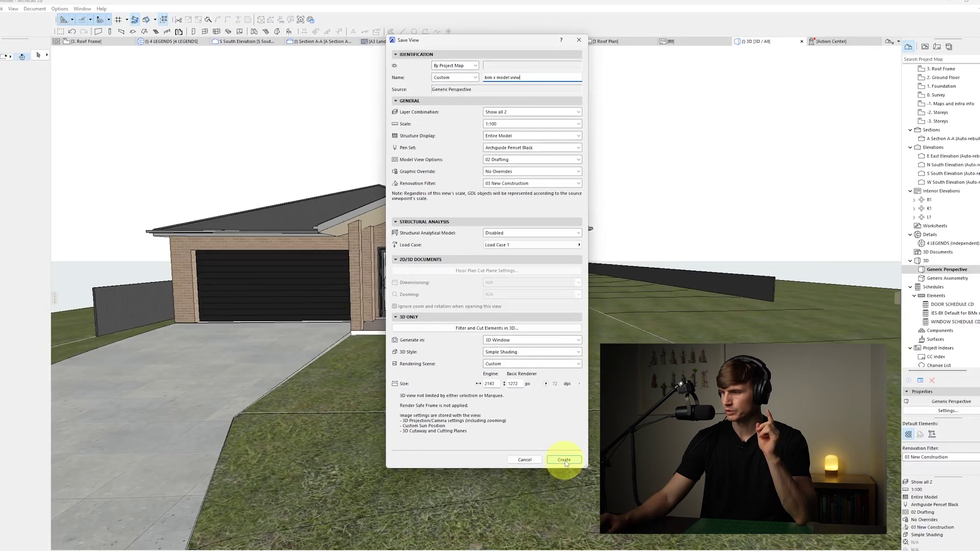
click(552, 550)
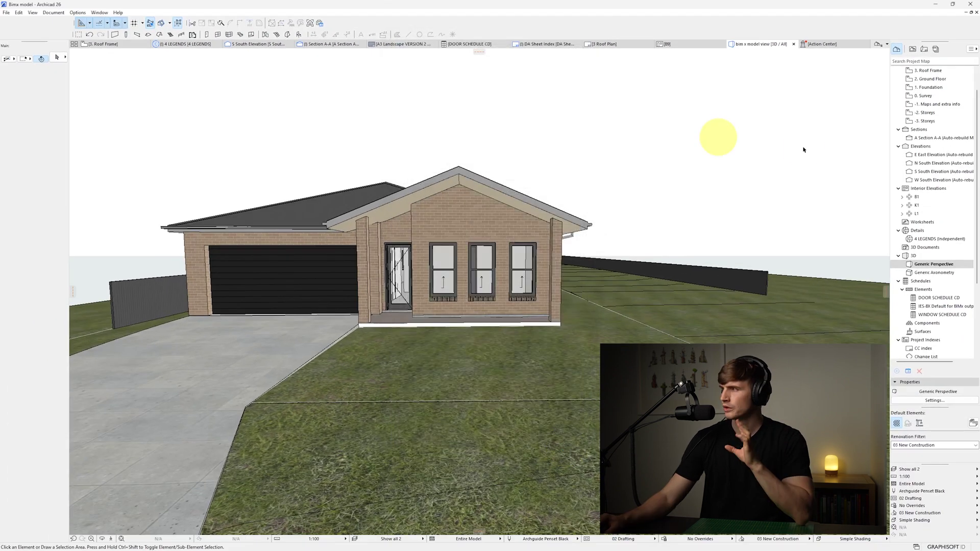
Open 'bim x model view' from the View Map and redefine it with current window settings
click(913, 49)
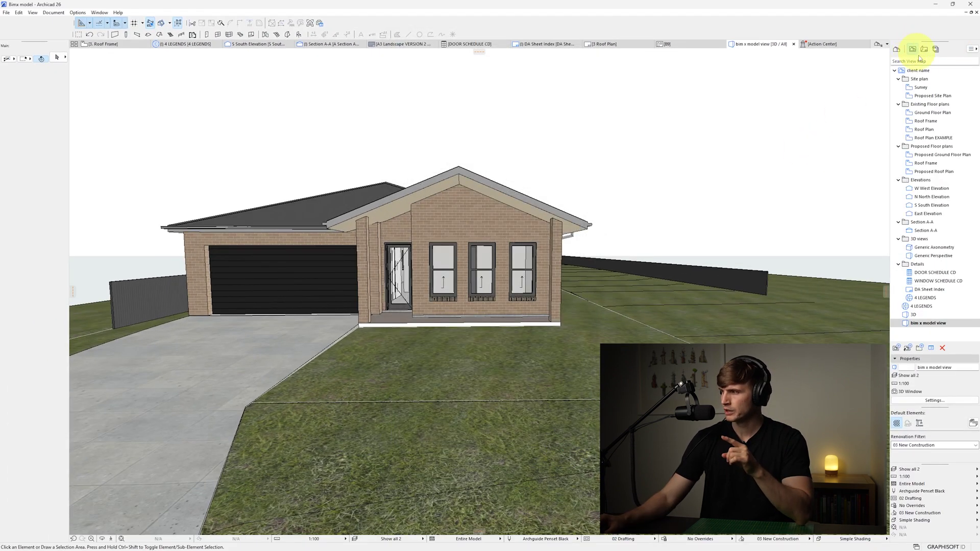
click(929, 323)
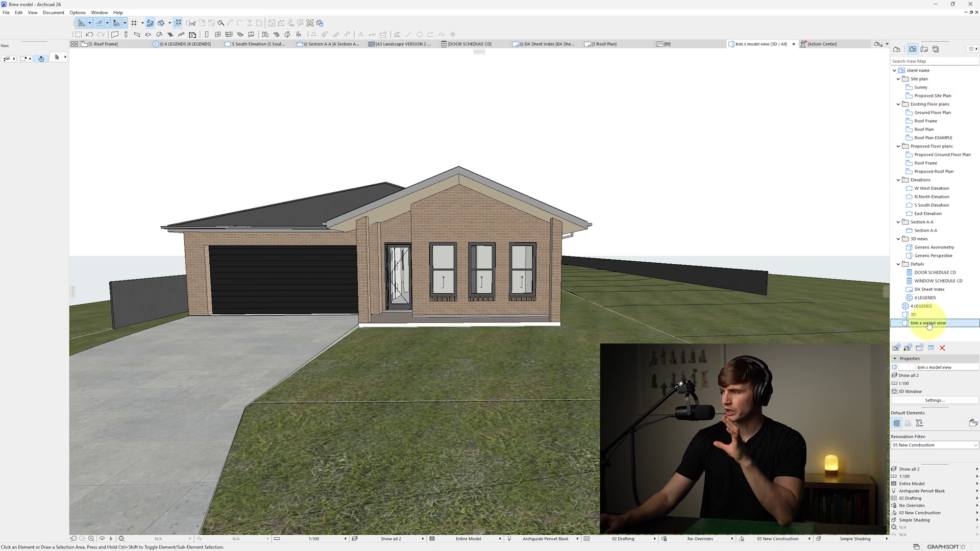
double_click(927, 324)
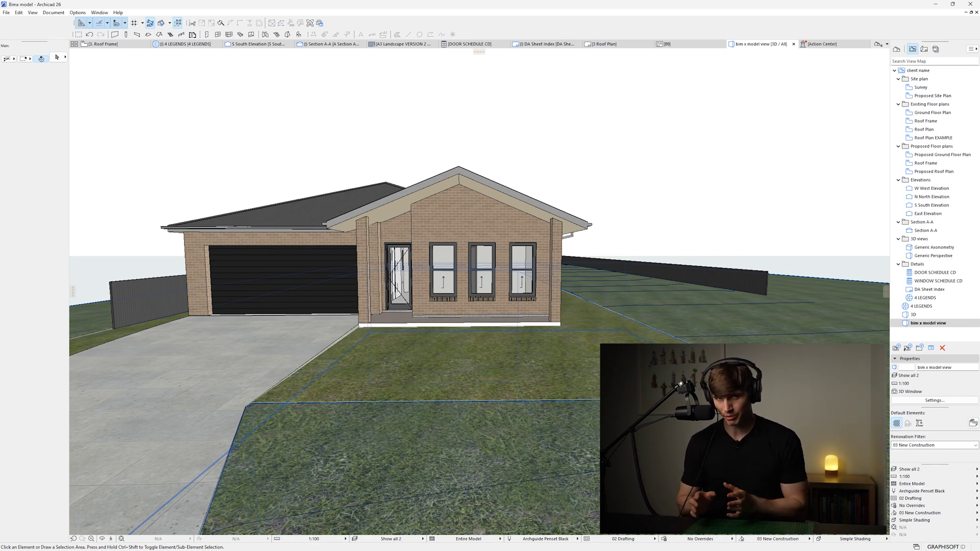
click(479, 292)
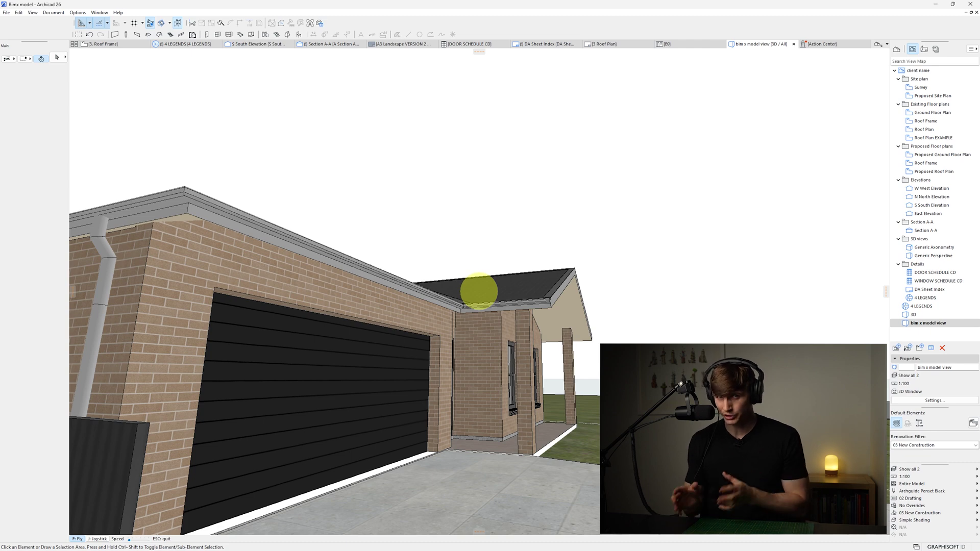
key(Escape)
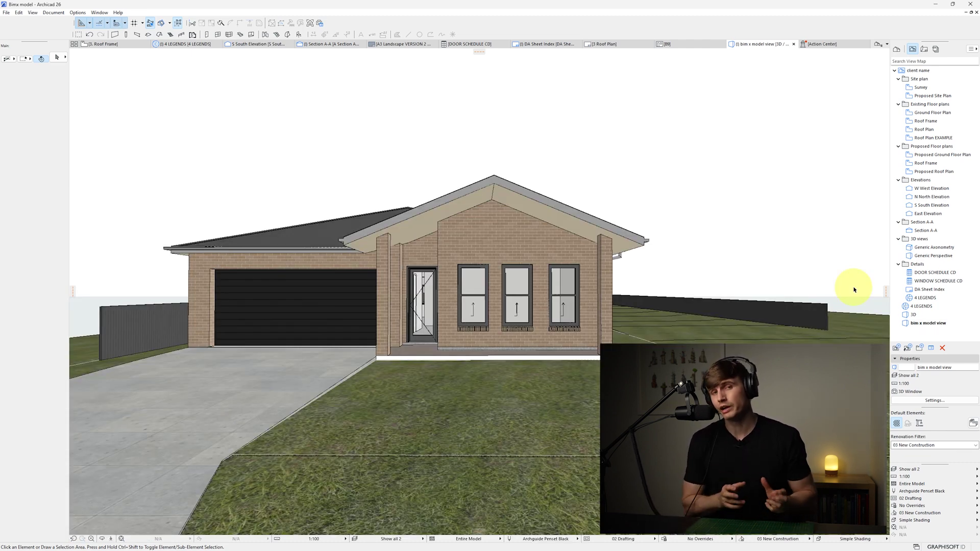
right_click(929, 323)
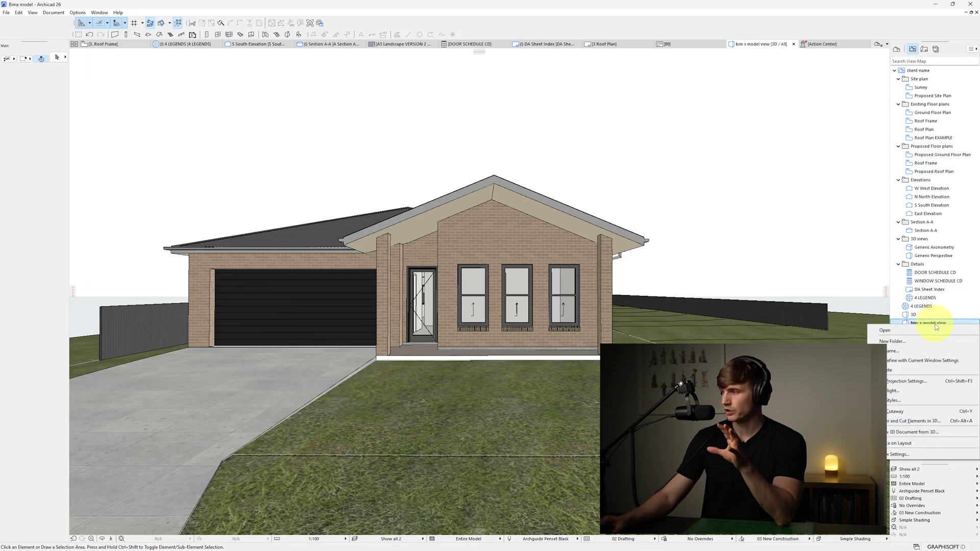
click(930, 362)
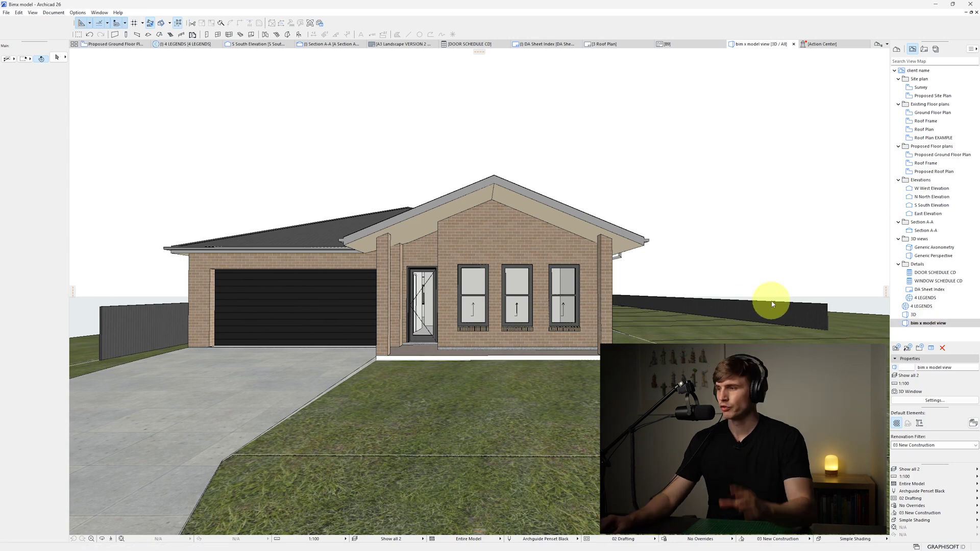
Start a new BIMx publisher set that uploads to the BIMx Model Transfer Site
click(7, 13)
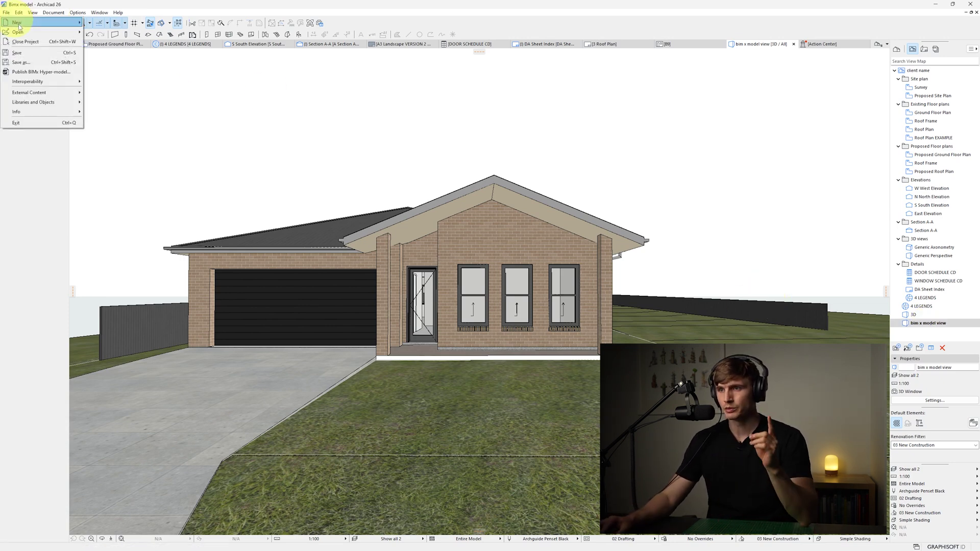
click(43, 73)
click(514, 136)
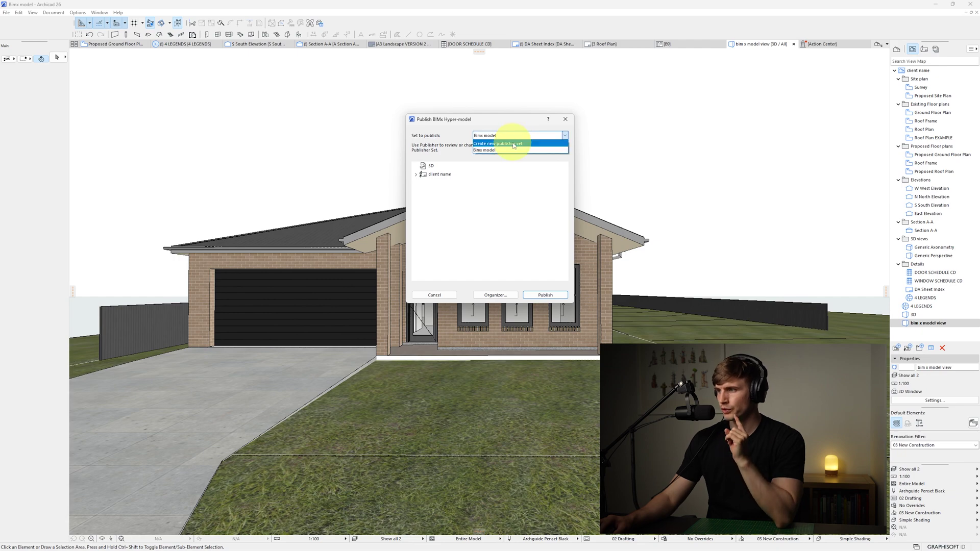
click(511, 143)
click(415, 189)
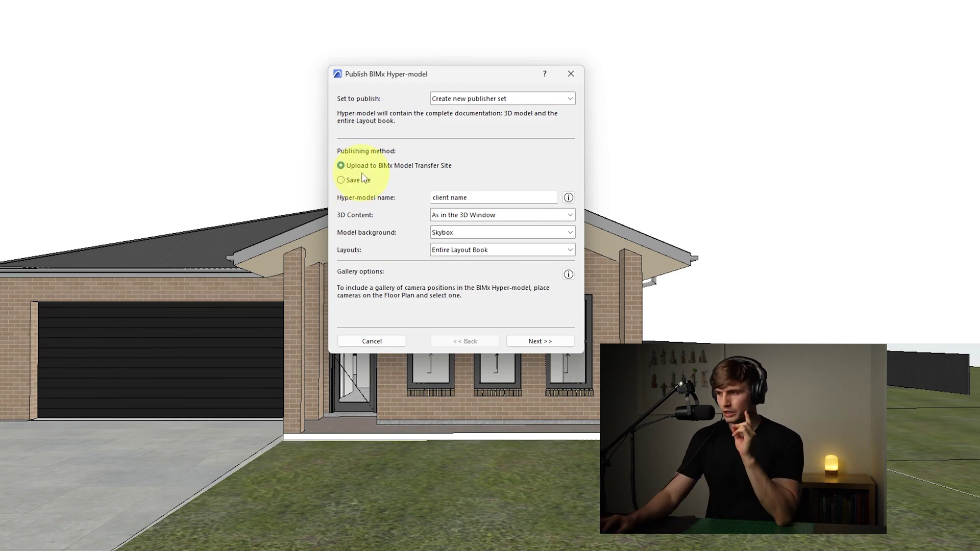
click(341, 165)
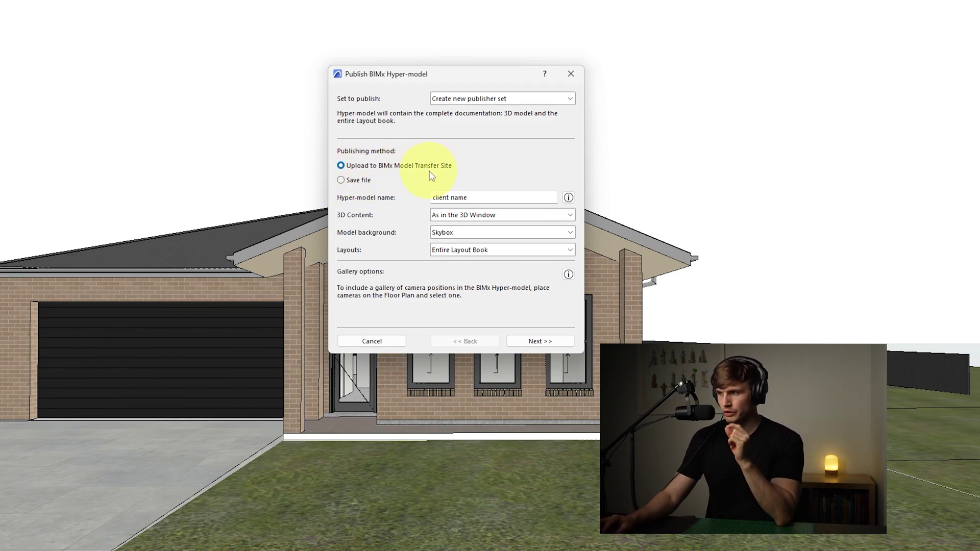
Name the hyper-model 'Bimx test' and keep the Entire Layout Book included
key(Tab)
text(Bimx)
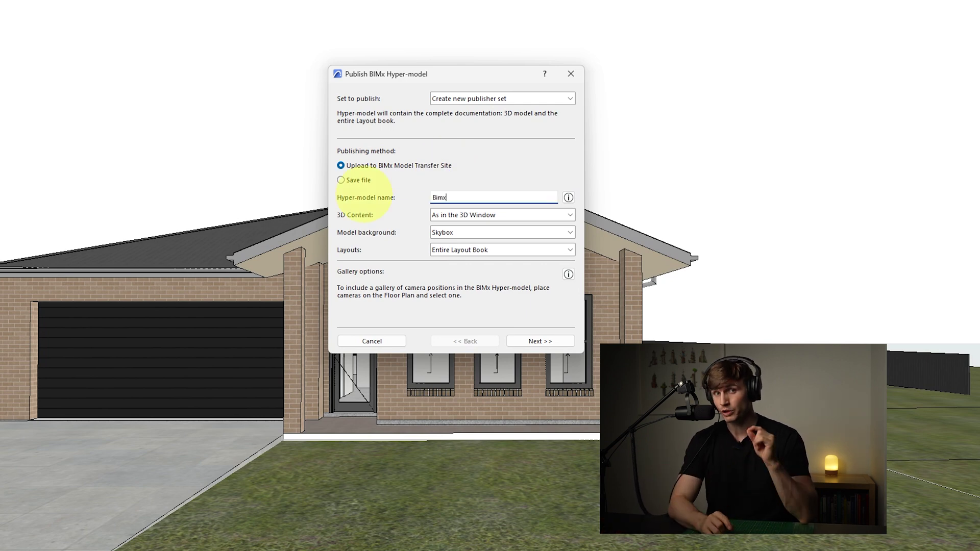
text( test)
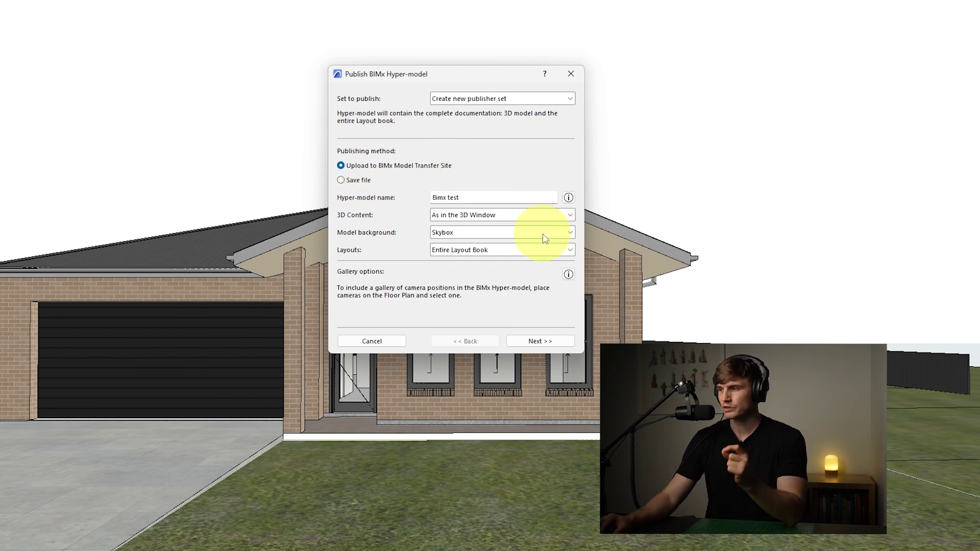
click(534, 251)
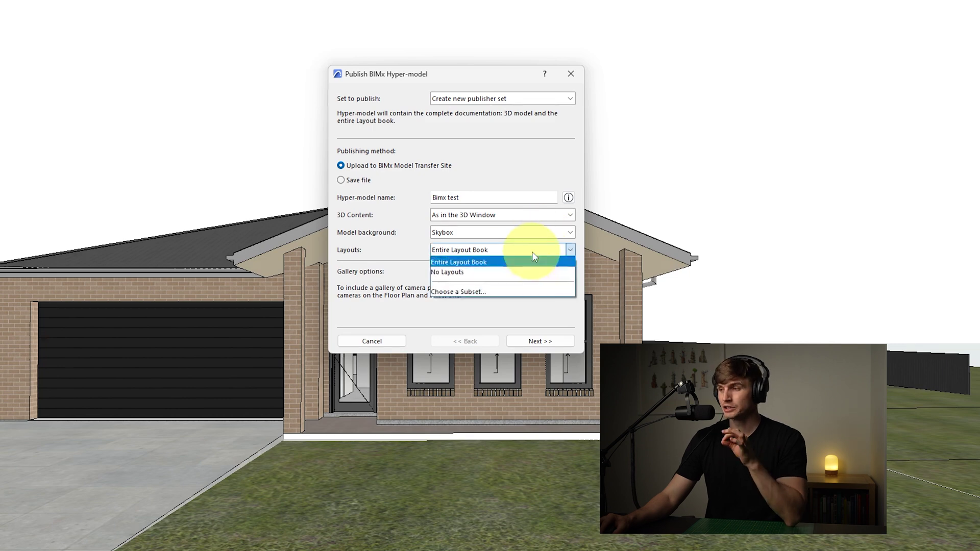
click(465, 291)
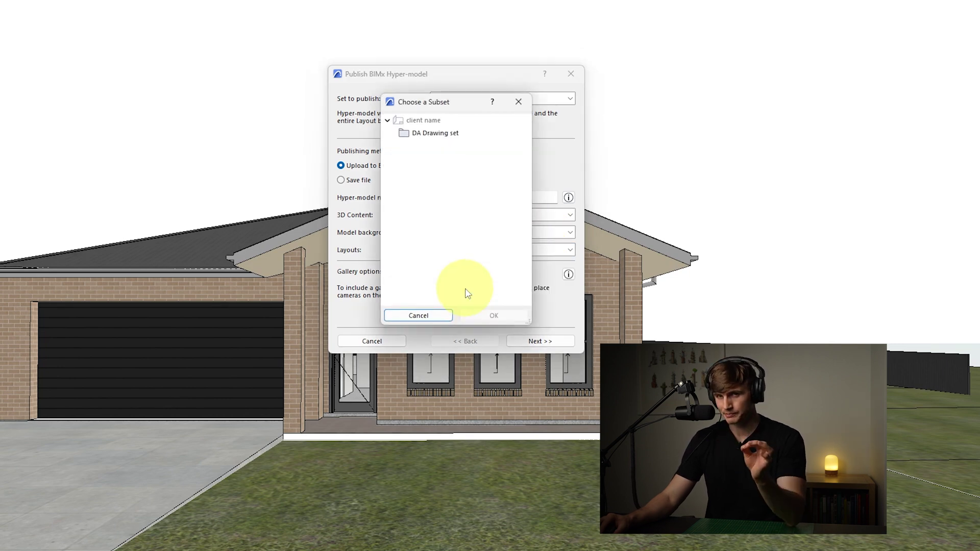
click(419, 316)
Publish the hyper-model with Public access to the Home folder
click(538, 343)
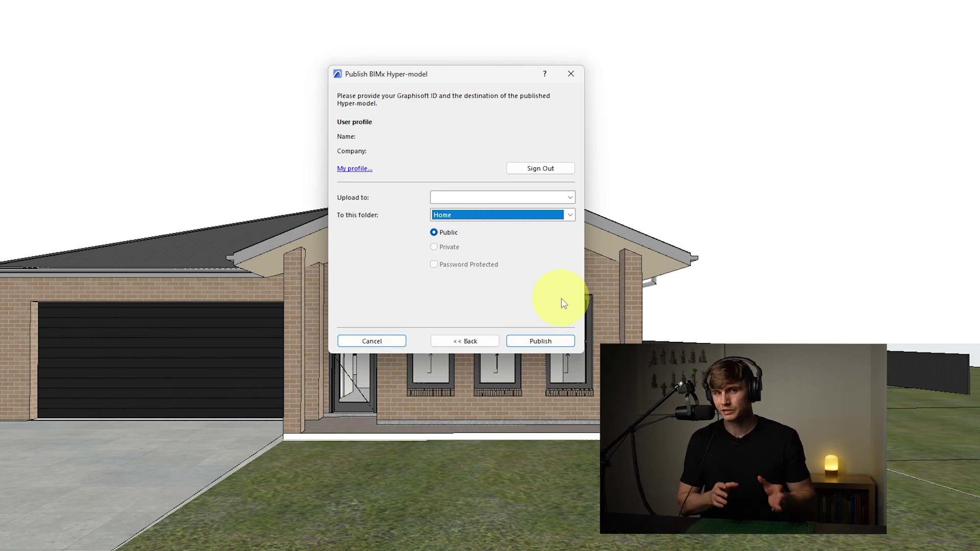
click(557, 343)
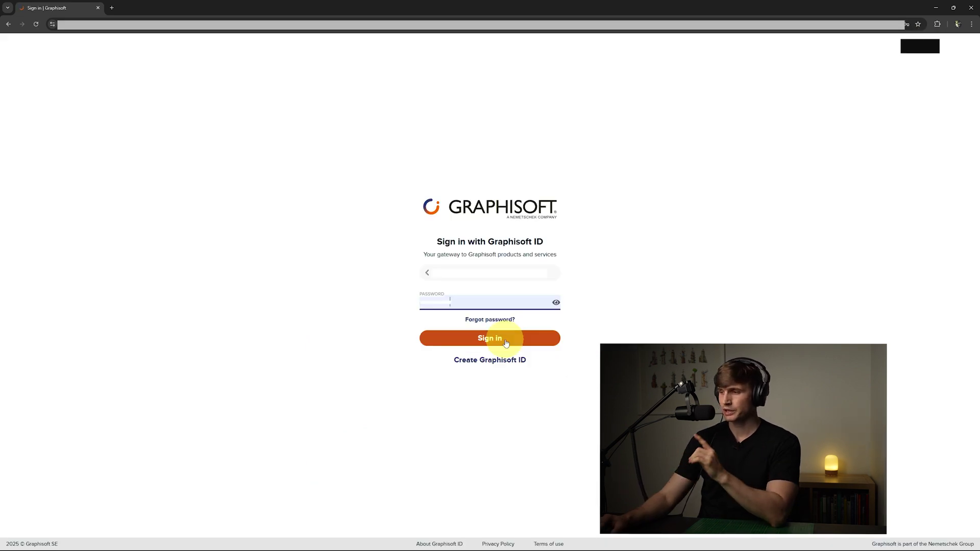
Sign in, sort the Home folder by upload date, open Bimx test, and share it by email
click(505, 341)
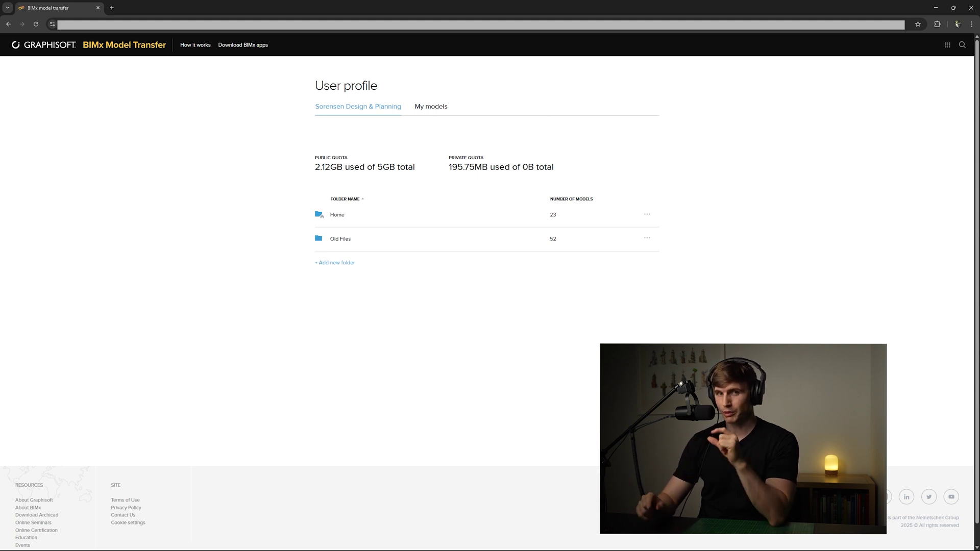
click(555, 223)
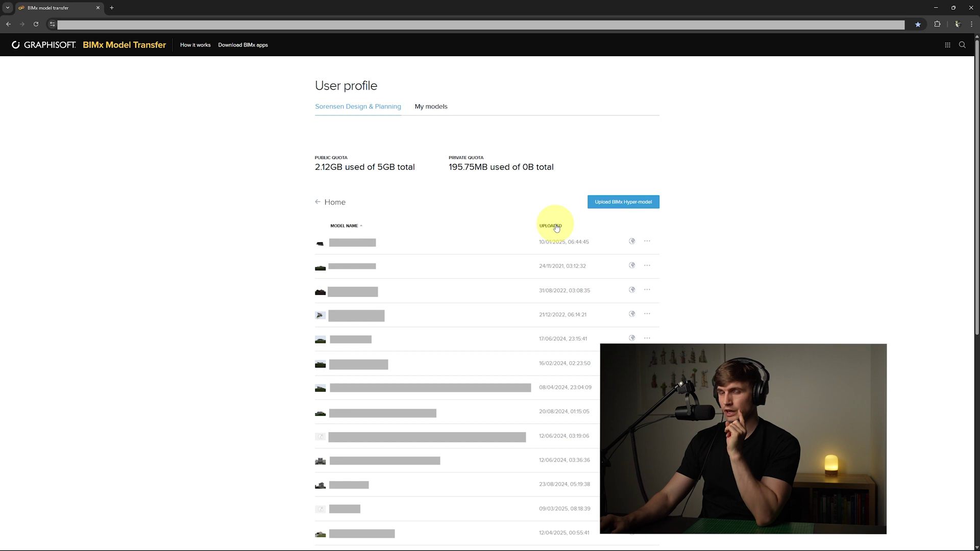
click(557, 227)
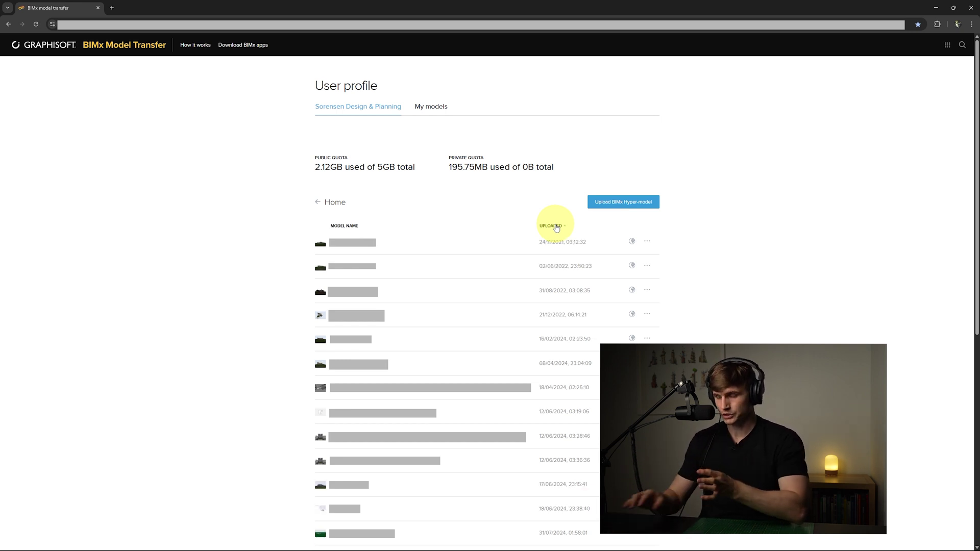
scroll(348, 418, down, 7)
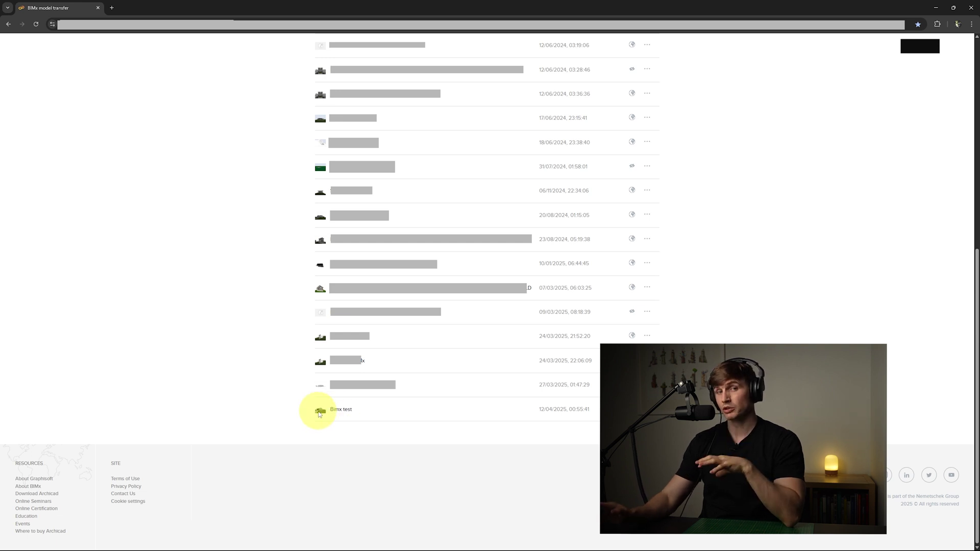
click(345, 413)
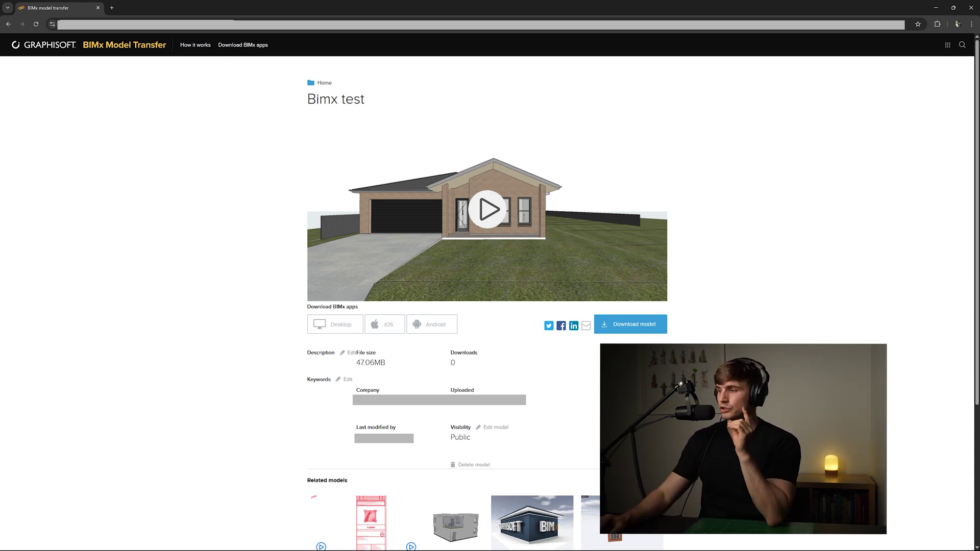
click(586, 327)
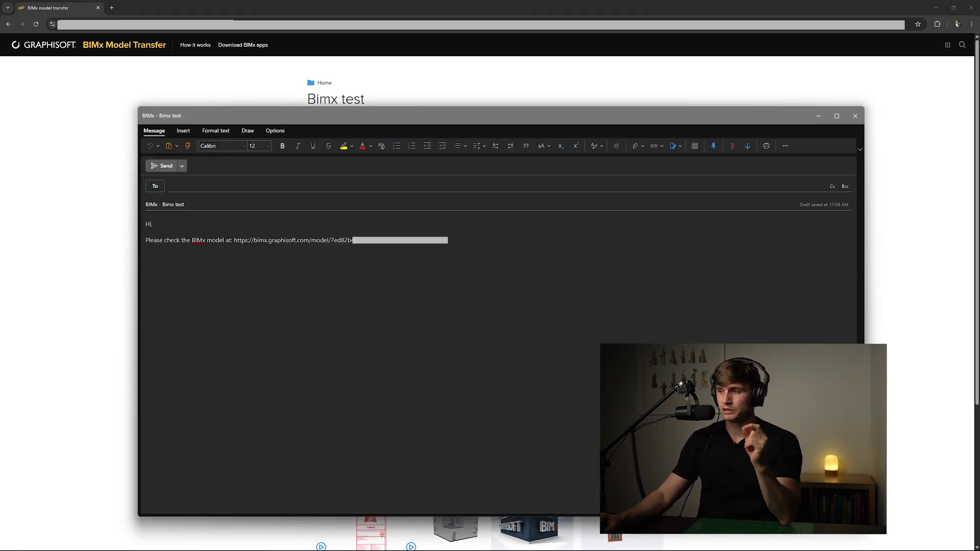
Copy the Bimx test model link from the email draft and open it in a new tab
drag(449, 240, 234, 240)
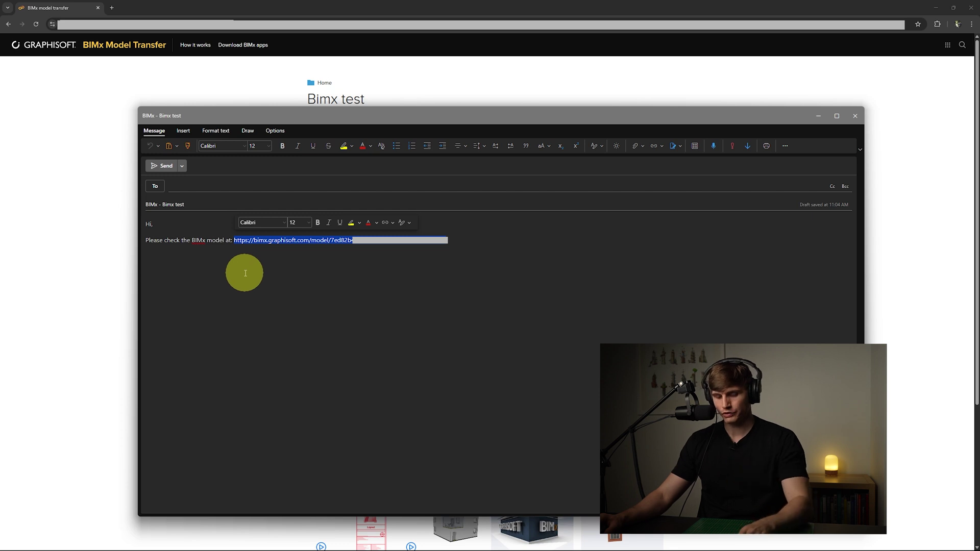
click(245, 273)
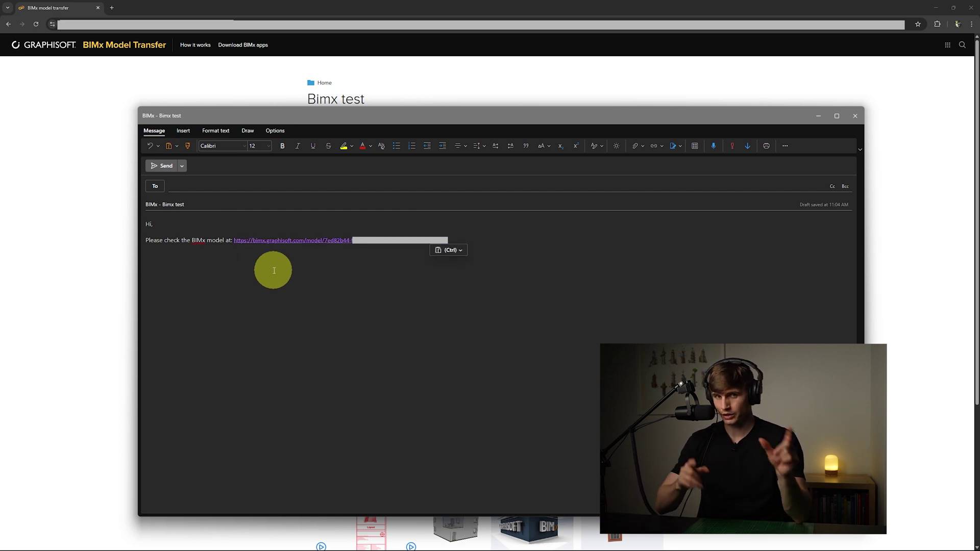
ctrl+click(291, 240)
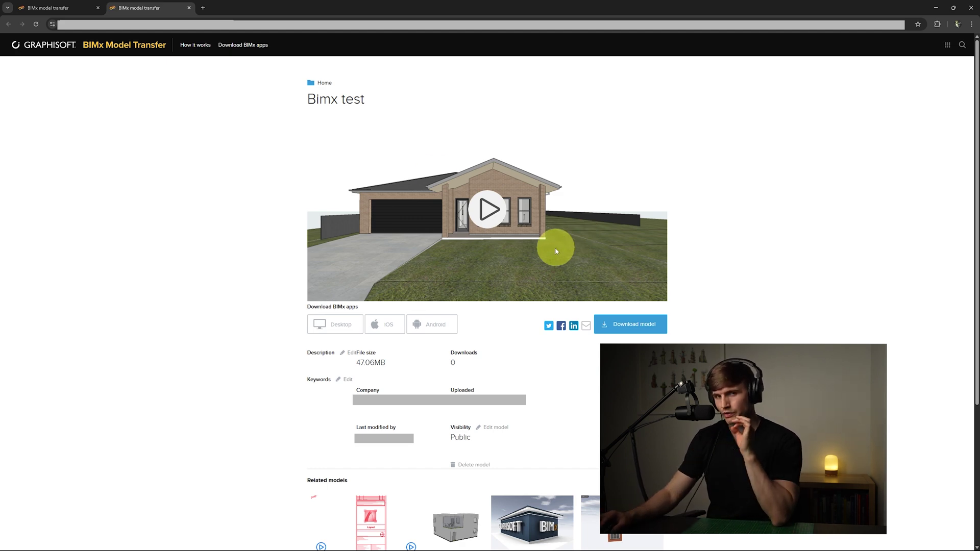
Launch the Bimx test hyper-model from its preview in the BIMx web viewer
click(485, 210)
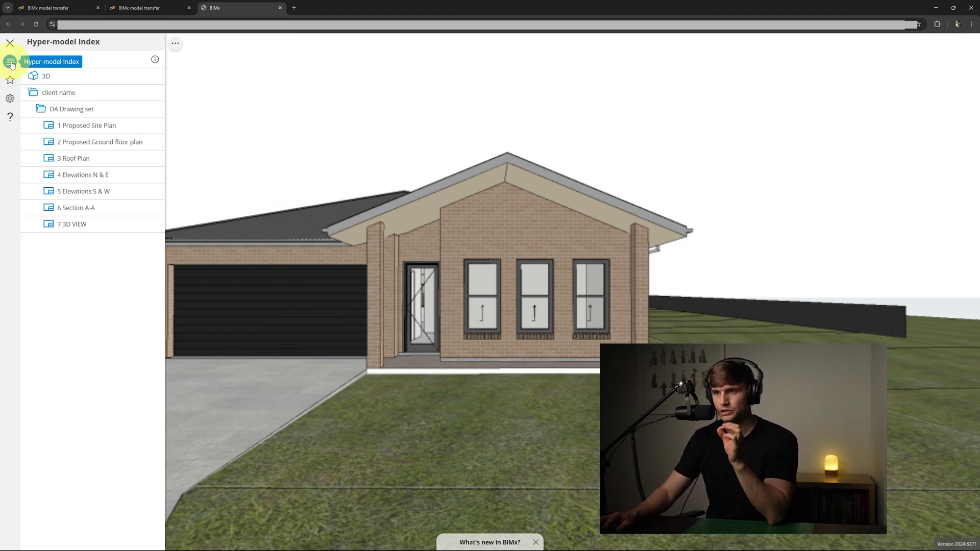
Load the 3D entry from the Hyper-model Index to show the brick house exterior
click(54, 78)
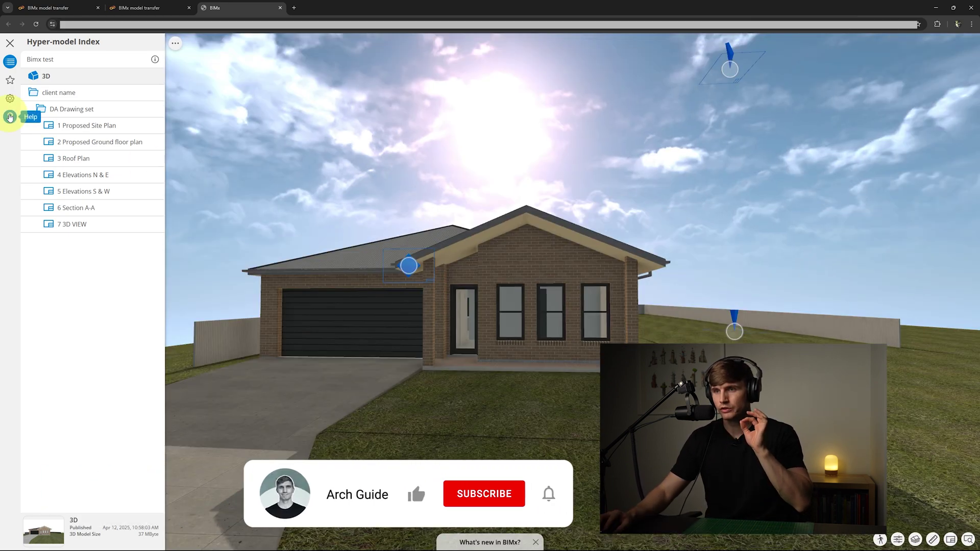
Review the navigation help, close it for a full 3D view, and approach the house
click(10, 116)
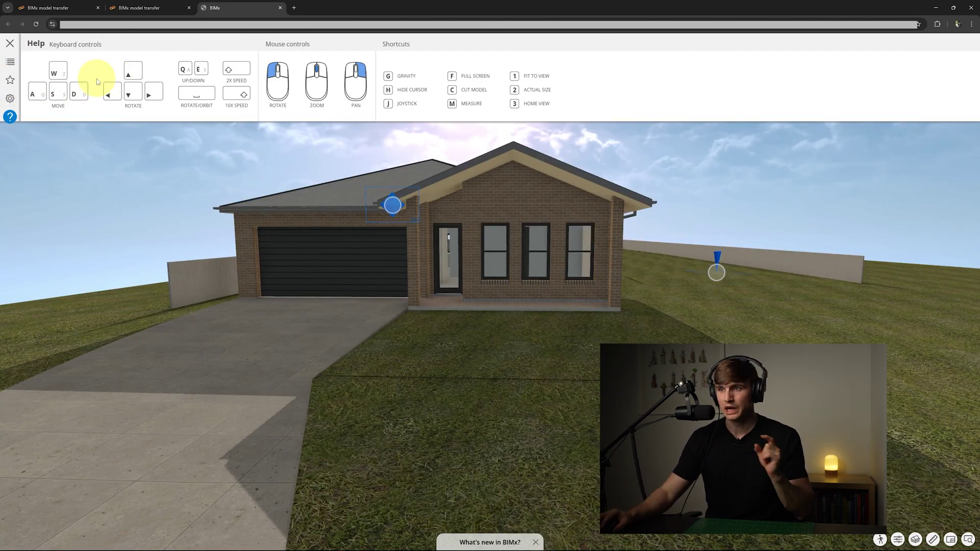
click(301, 164)
scroll(441, 245, up, 5)
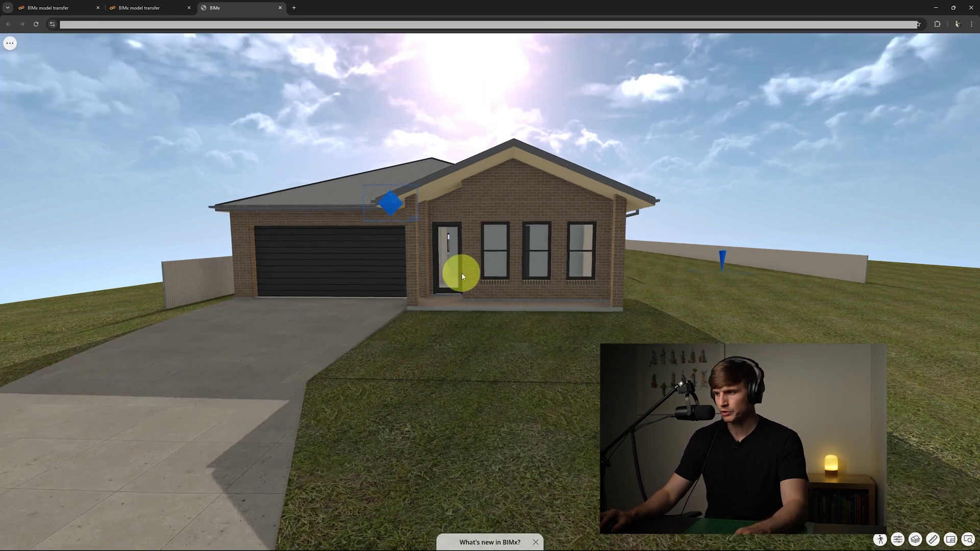
scroll(442, 248, up, 5)
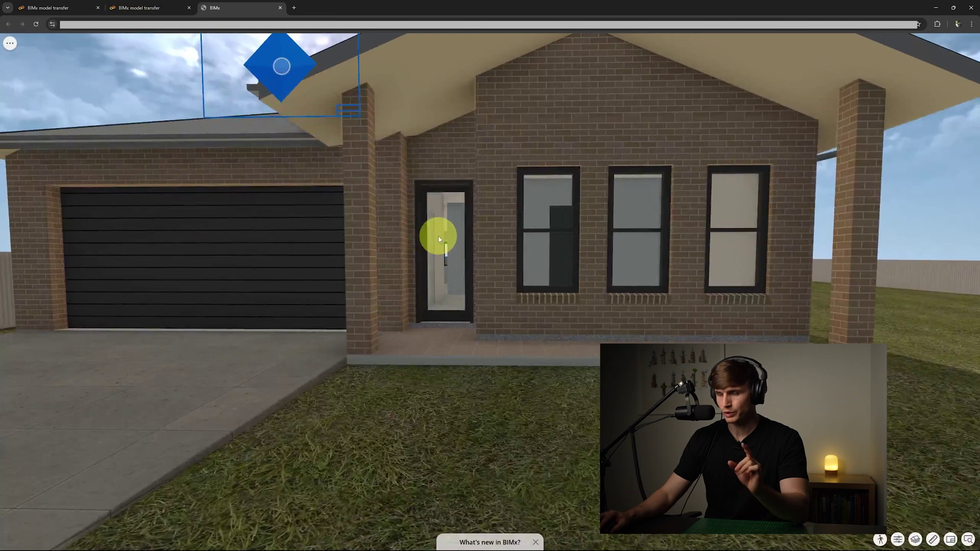
Walk through the front door and hallway, turning into the living area by the kitchen
click(439, 237)
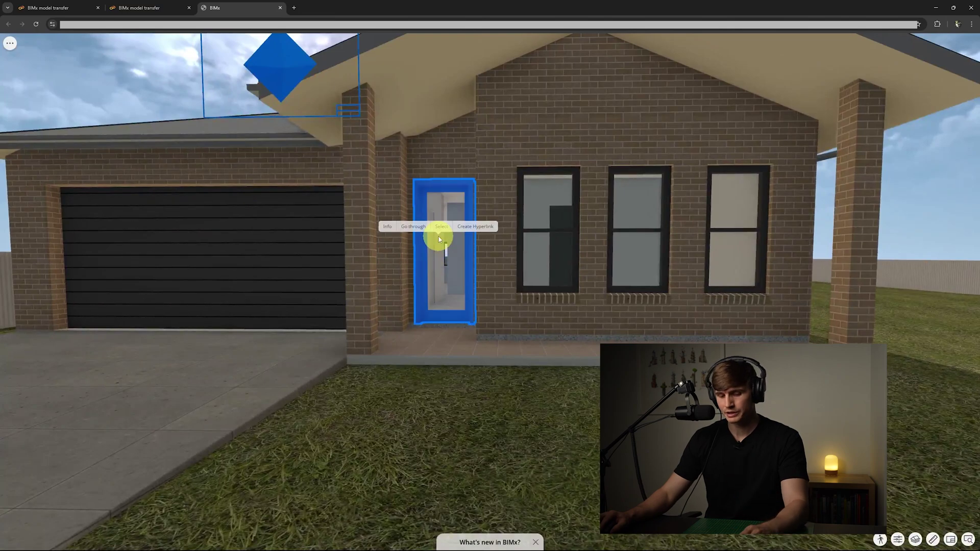
scroll(435, 214, up, 2)
scroll(433, 205, up, 6)
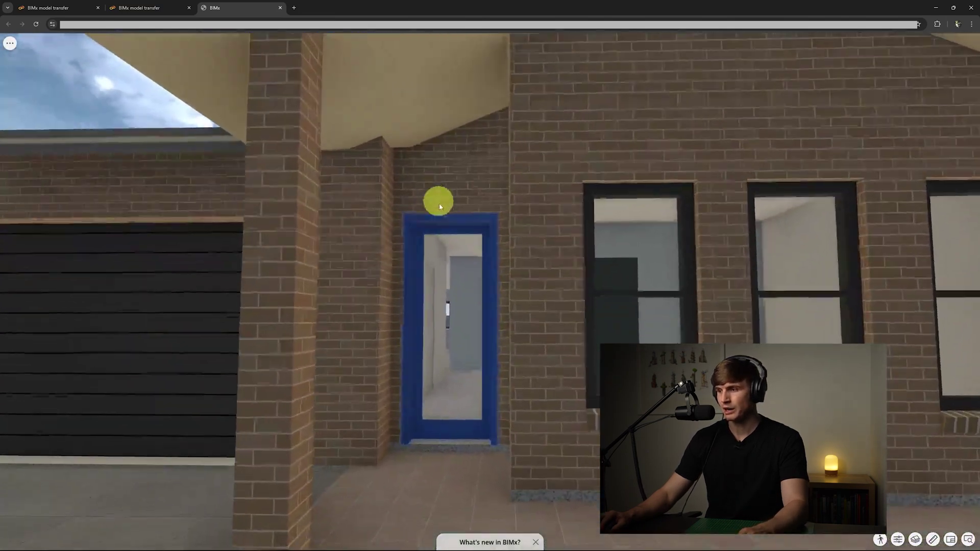
scroll(417, 197, up, 8)
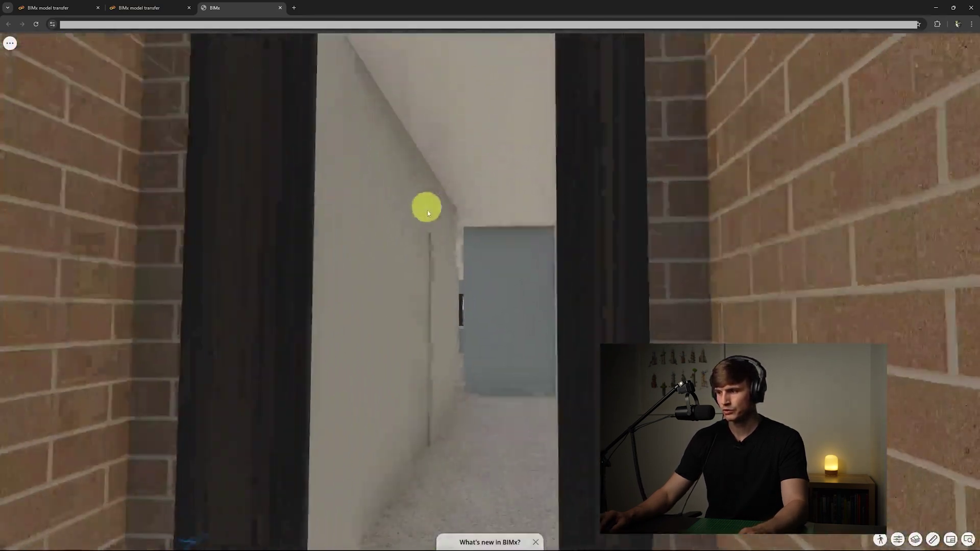
scroll(440, 215, up, 8)
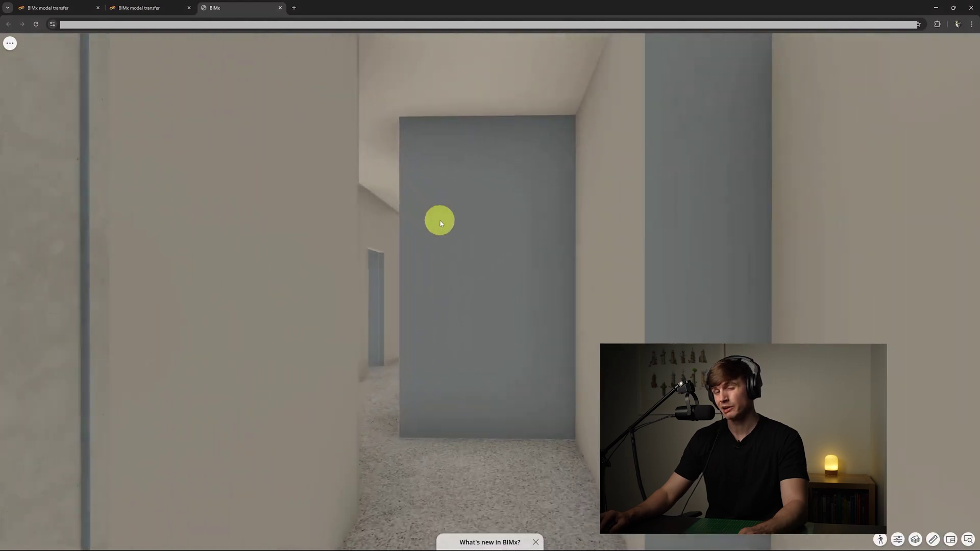
scroll(440, 220, up, 5)
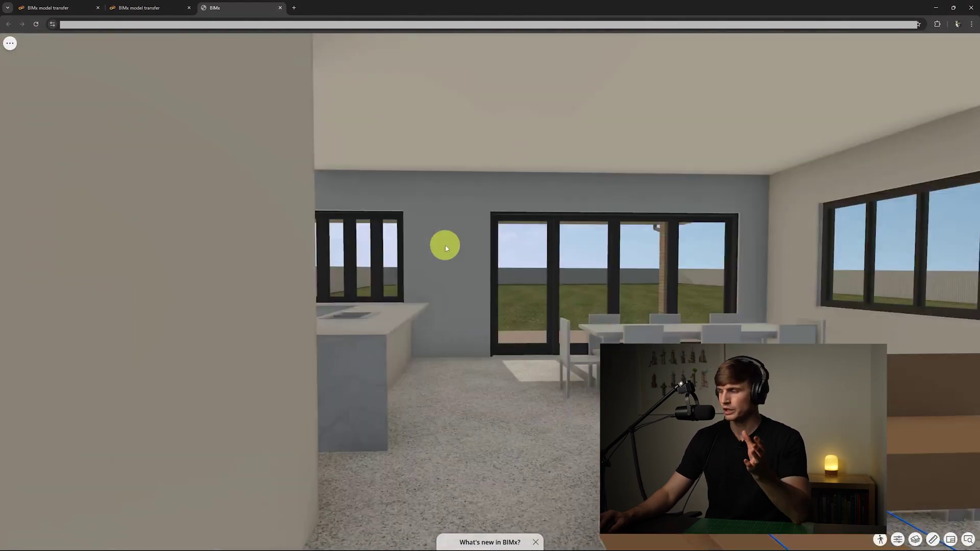
drag(444, 245, 5, 252)
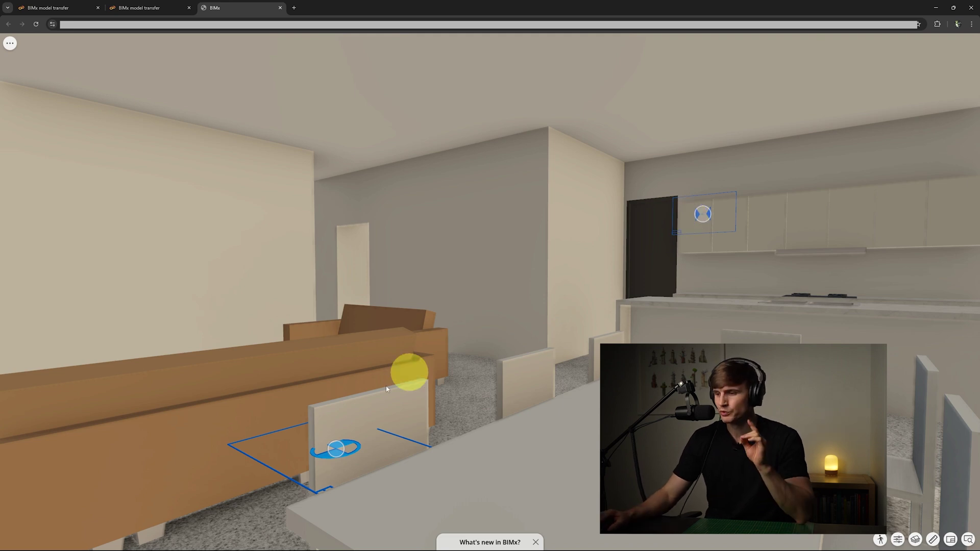
Place the ground floor plan and the North & East elevation sheets in 3D from their markers
click(336, 451)
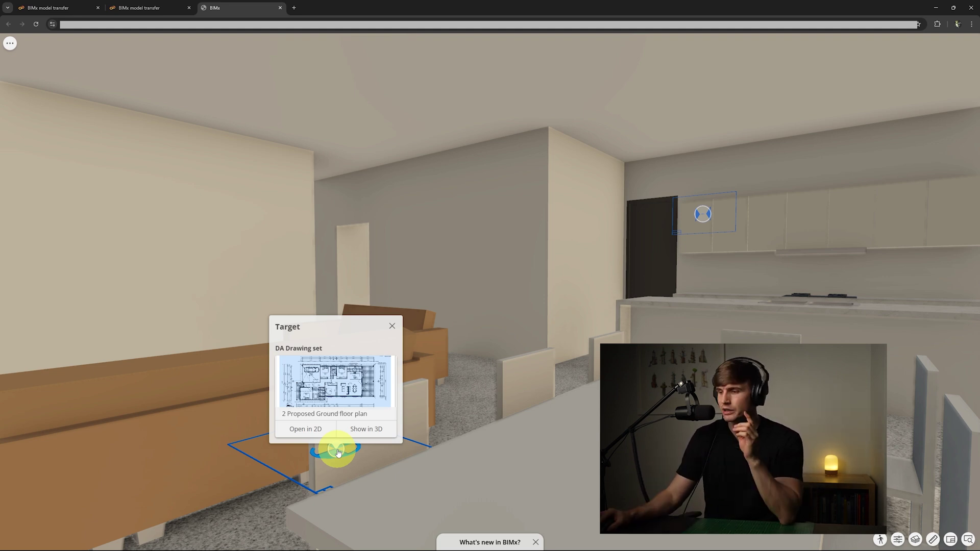
click(361, 429)
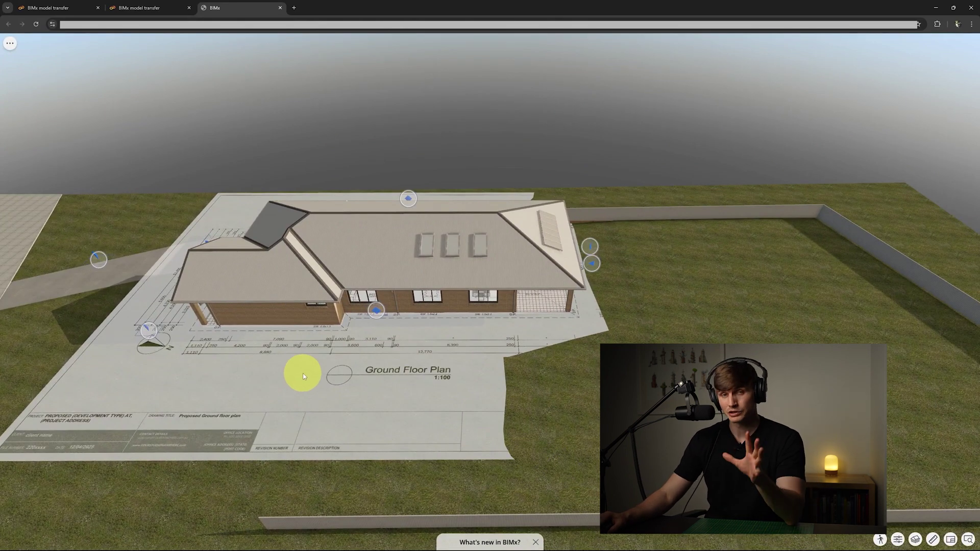
click(376, 310)
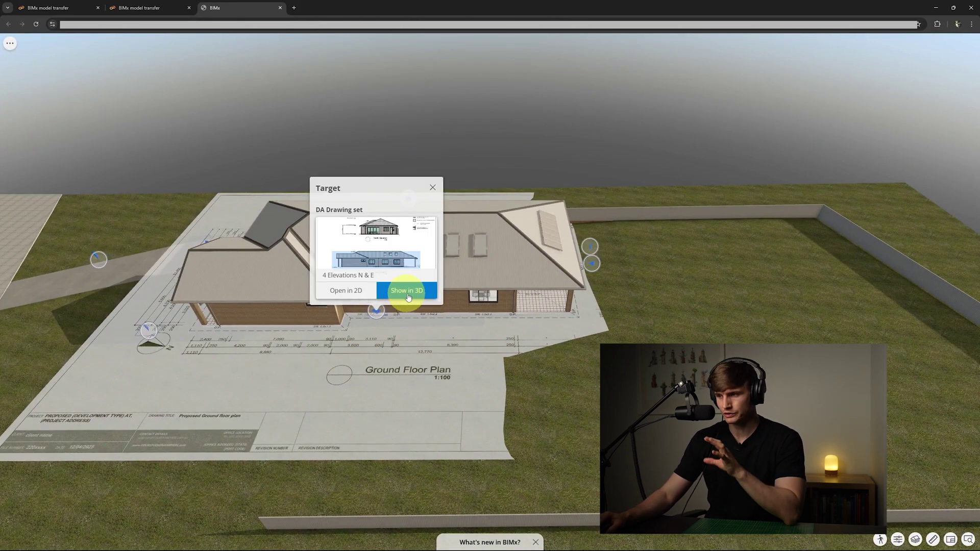
click(408, 296)
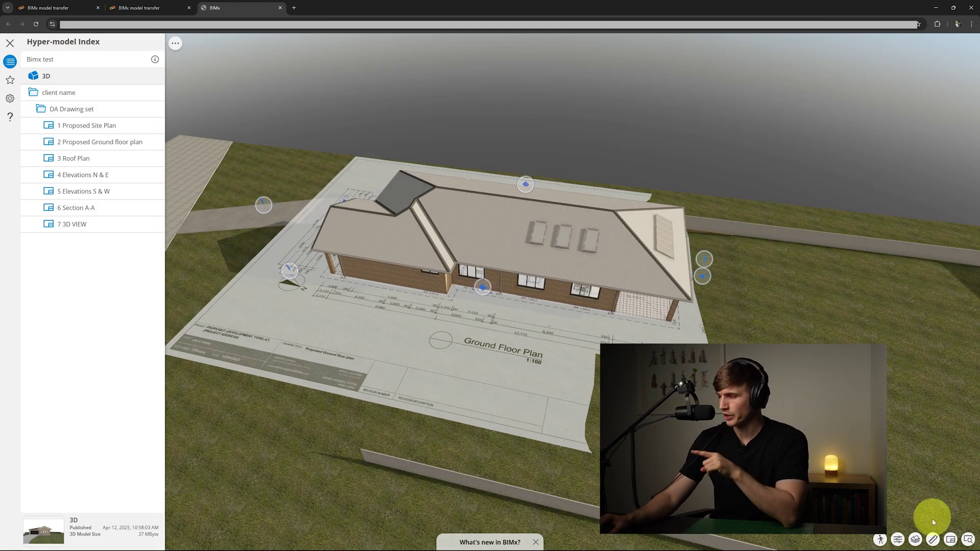
Cut the model horizontally below the roof and orbit over the ground floor plan
click(914, 541)
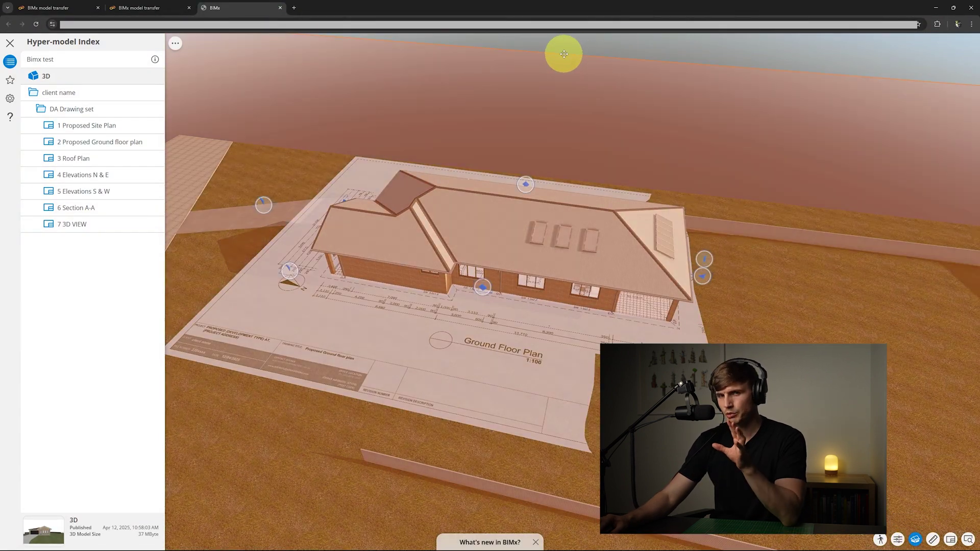
drag(564, 54, 569, 135)
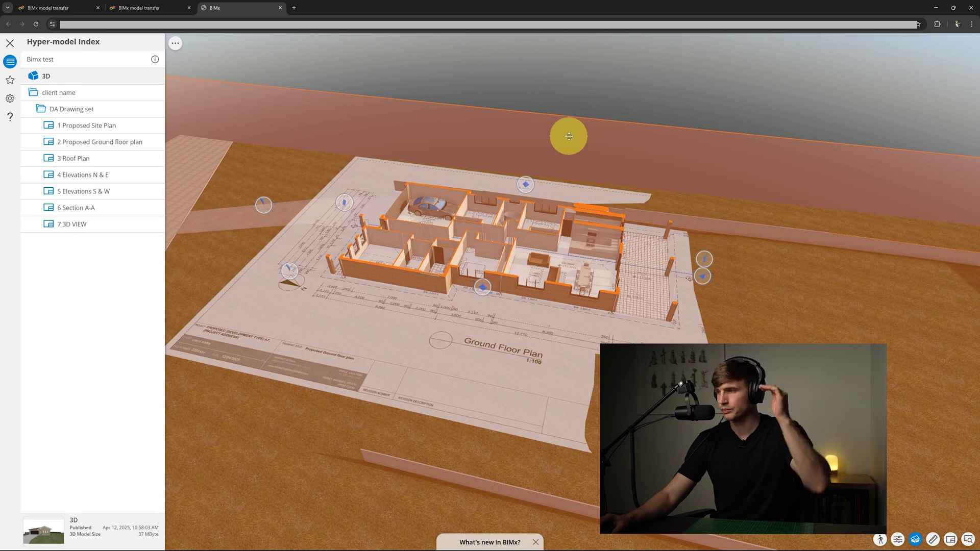
drag(631, 88, 873, 332)
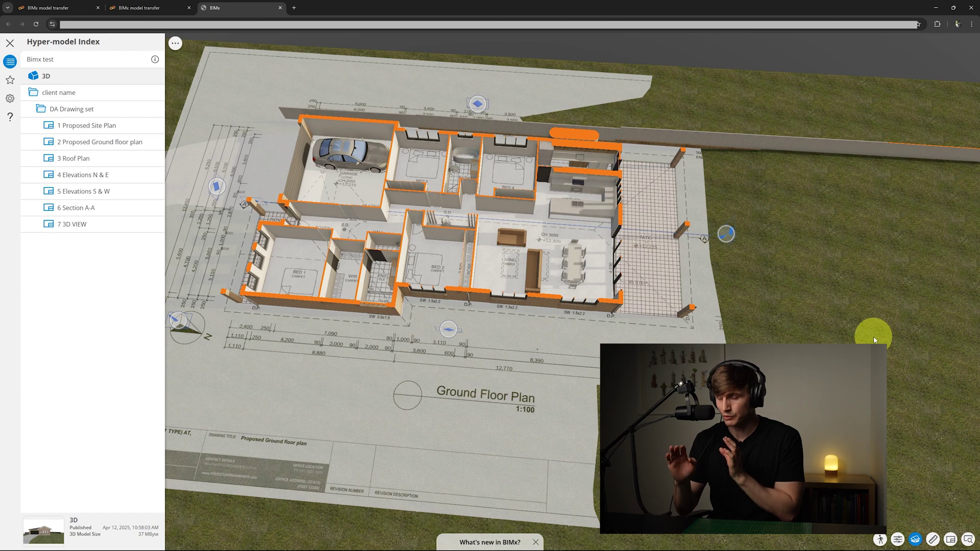
drag(875, 339, 685, 262)
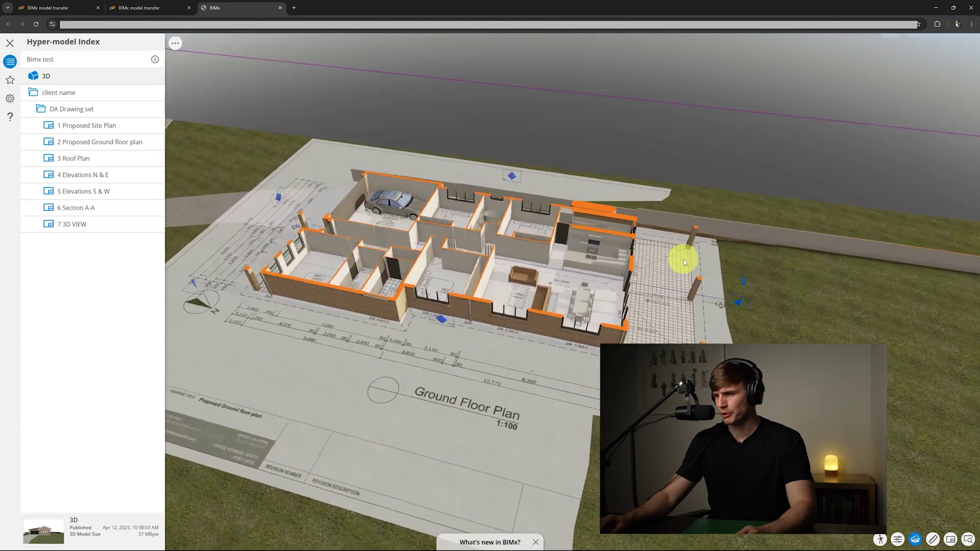
Show Section A-A in 3D, cut the house along it, and face it straight on
click(739, 302)
click(770, 282)
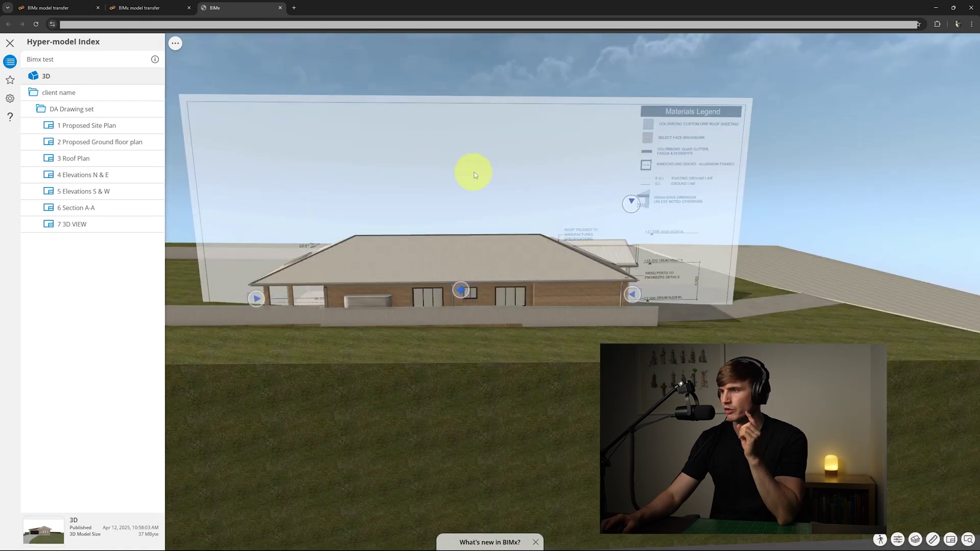
click(473, 170)
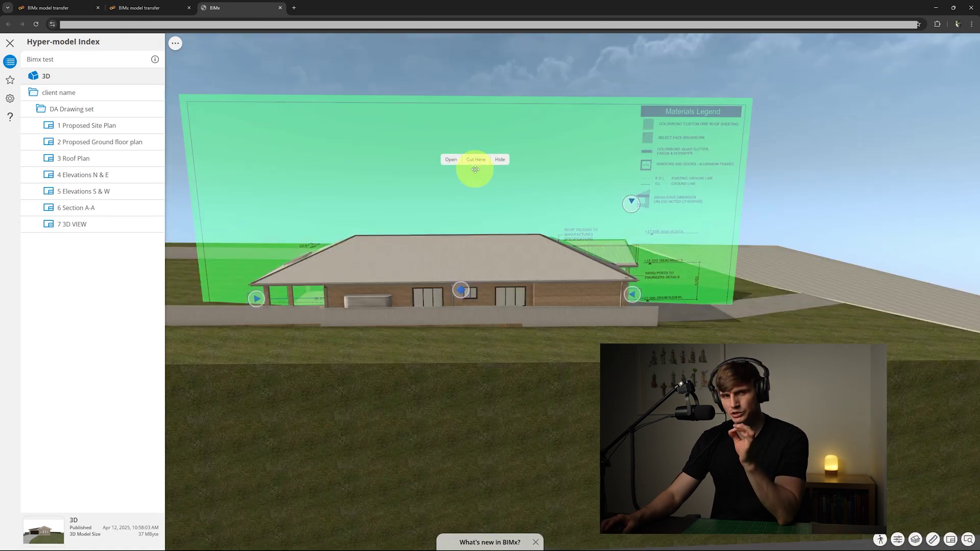
click(476, 160)
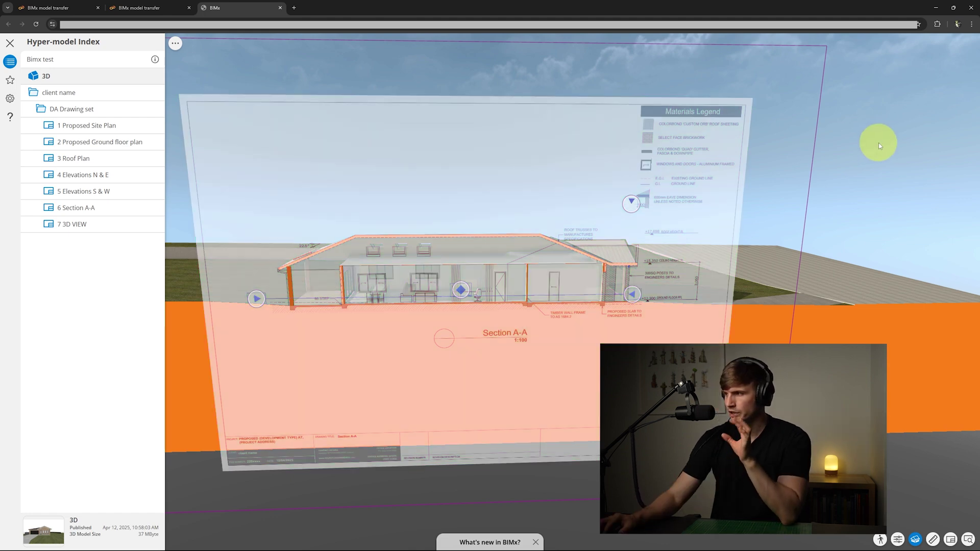
click(668, 307)
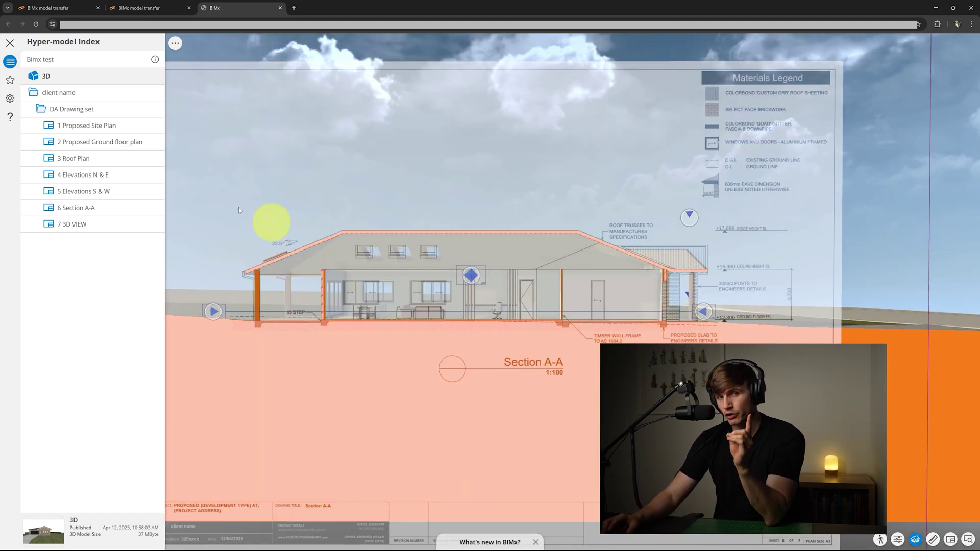
Set the cut plane colour to pale cyan, lower the floor plan sheet and view it top-down
click(10, 99)
click(147, 266)
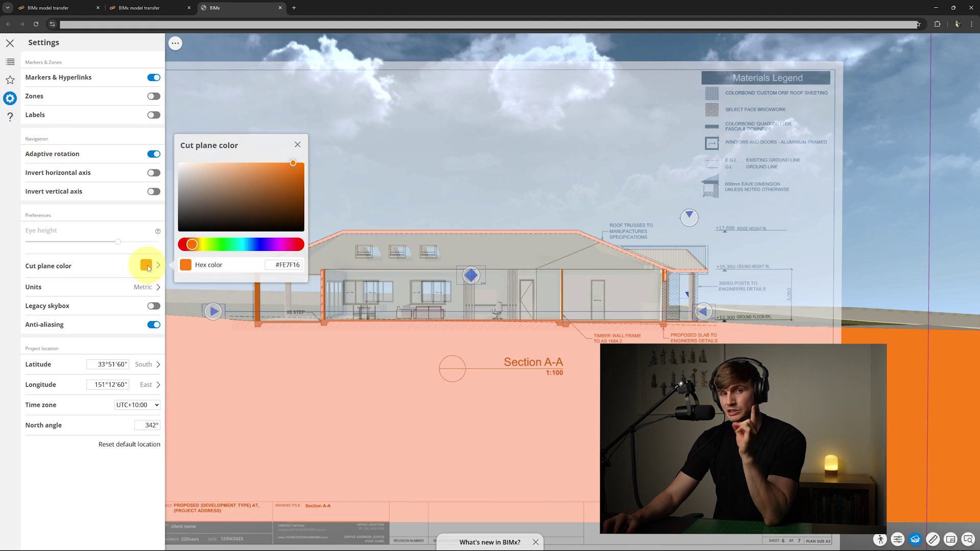
click(243, 244)
mouse_move(230, 170)
mouse_down()
mouse_move(204, 169)
mouse_move(211, 176)
mouse_up()
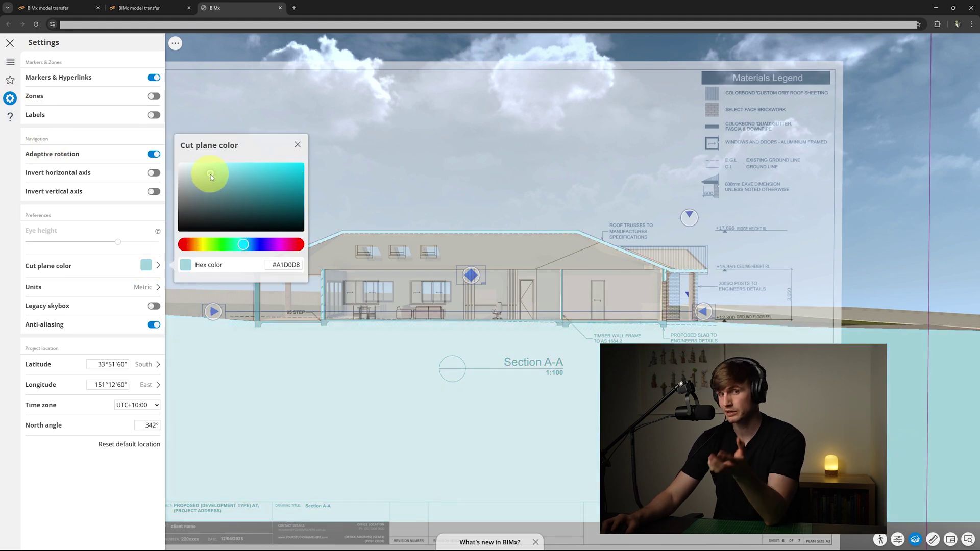
click(299, 145)
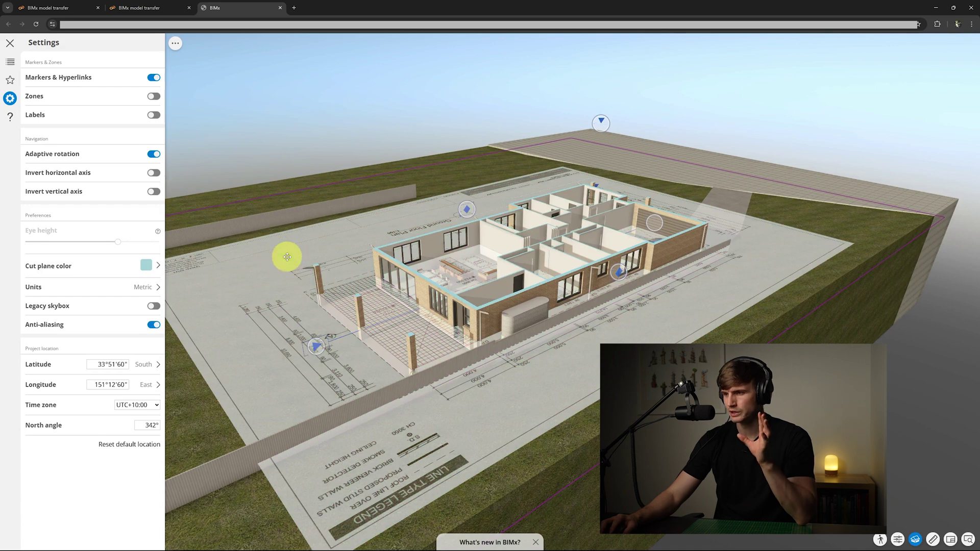
drag(288, 244, 284, 256)
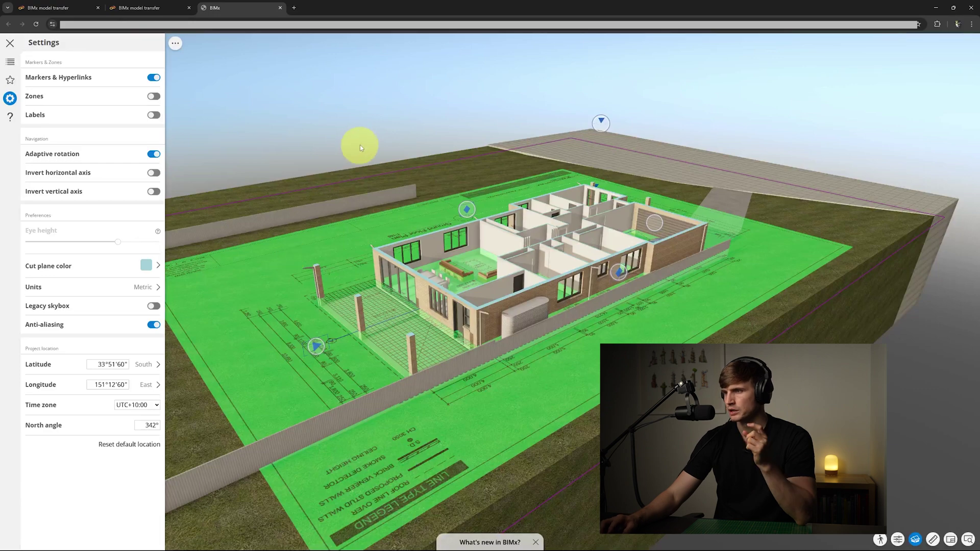
click(361, 130)
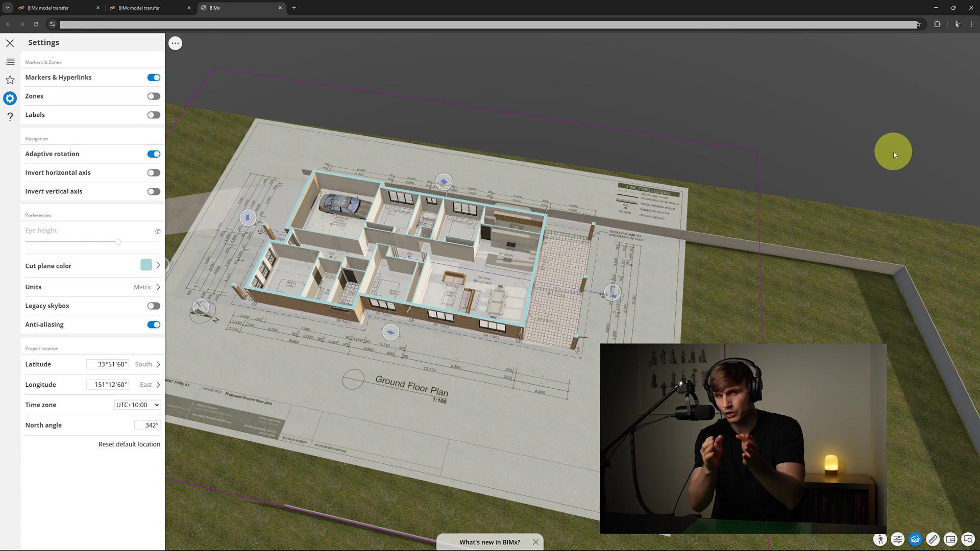
Narrow the field of view to zoom in, then widen it again
click(898, 540)
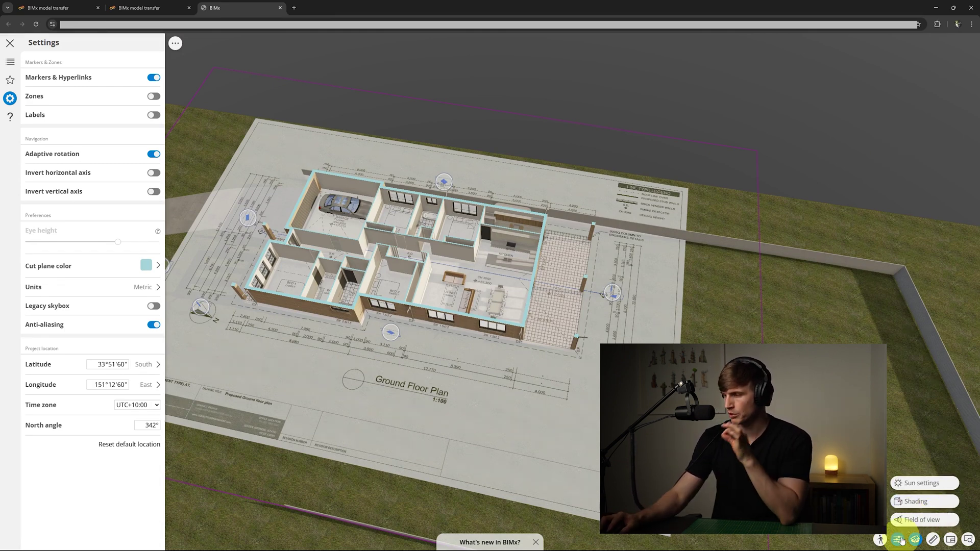
mouse_move(912, 520)
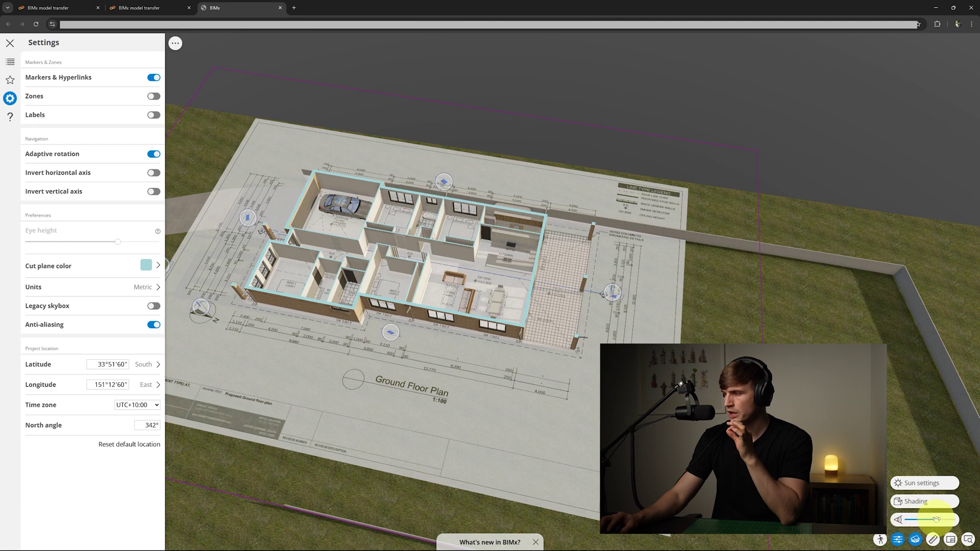
drag(937, 520, 919, 520)
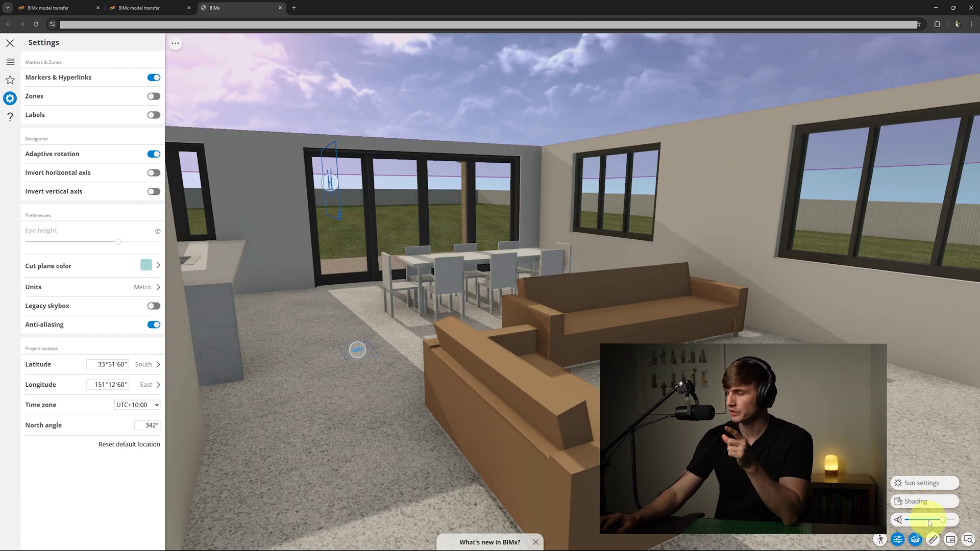
drag(919, 520, 949, 520)
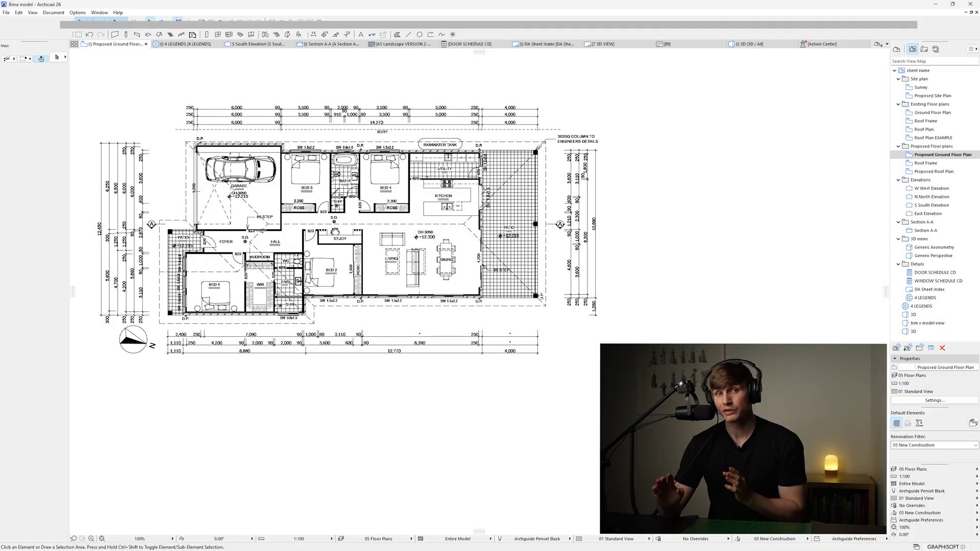
Switch Archicad to the 3D window with F3 to show the textured house model
key(F3)
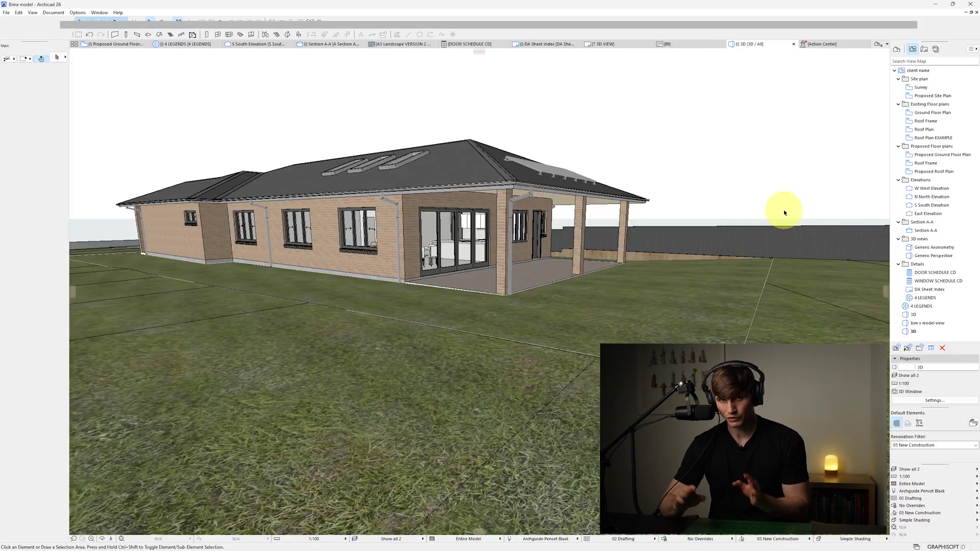